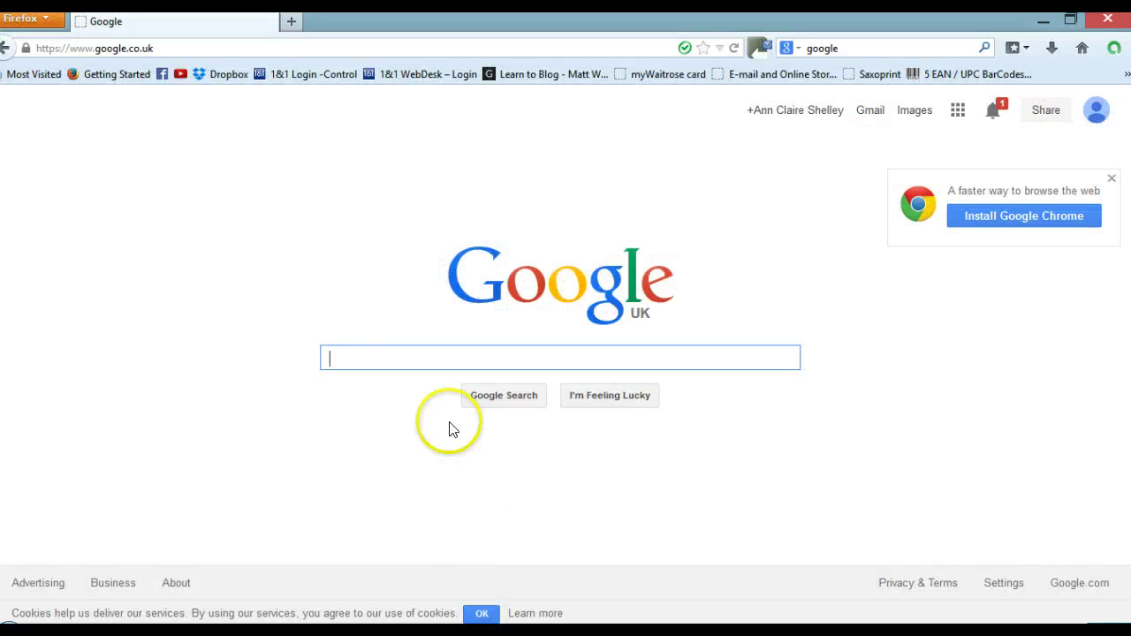
Search Google for "spybot" and open the official Safer-Networking website from the results
left_click(406, 357)
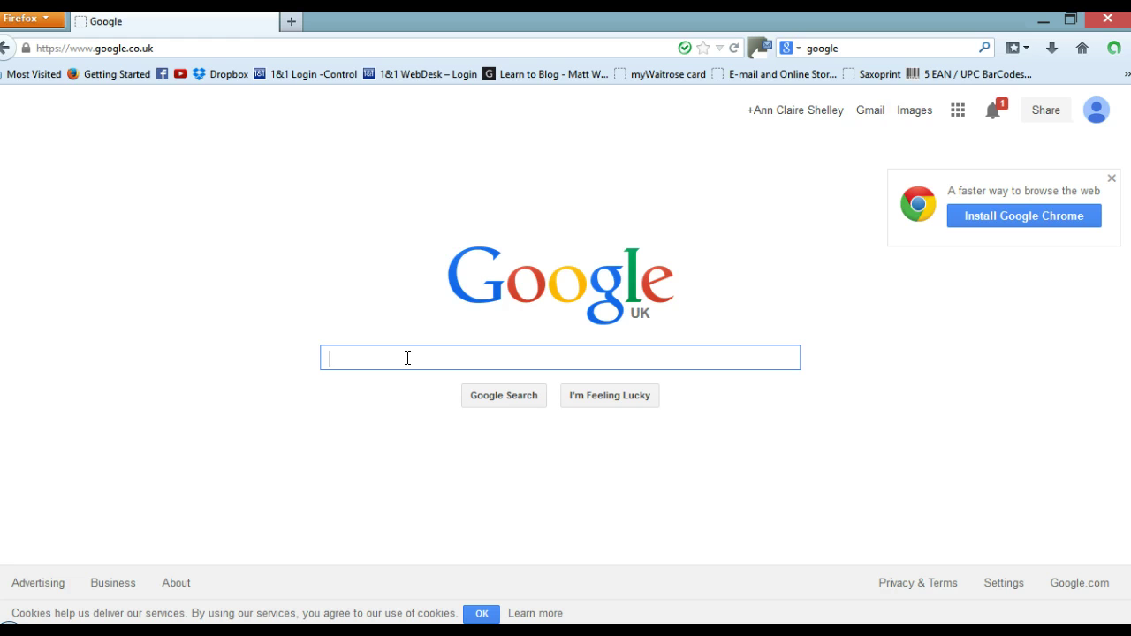
type("spy")
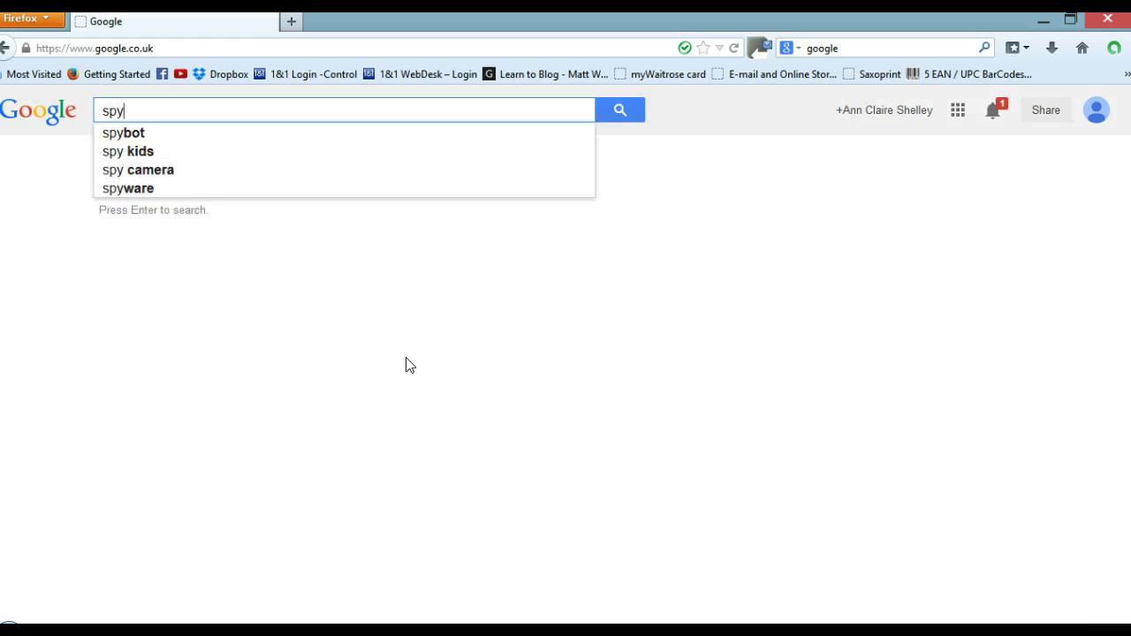
type("bot")
key("Return")
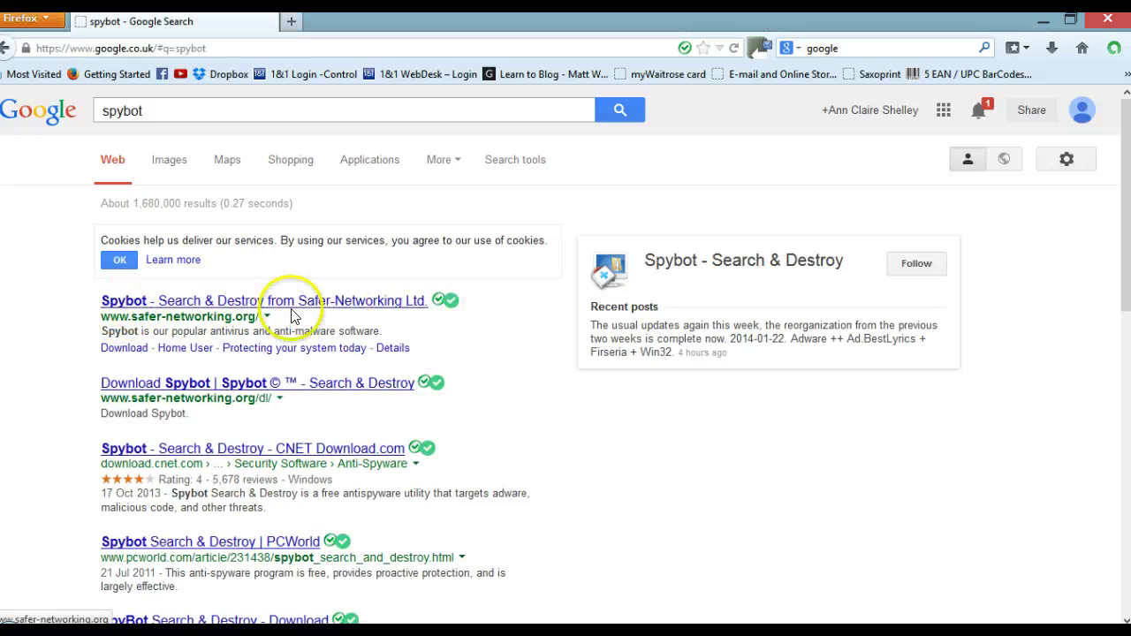
mouse_move(287, 297)
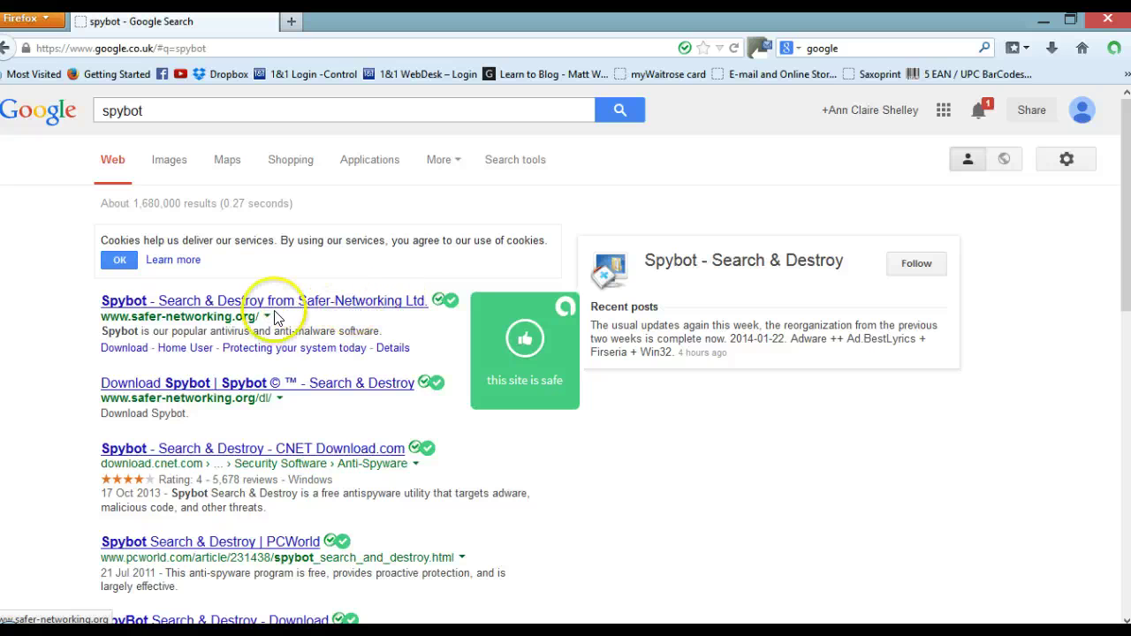
left_click(172, 308)
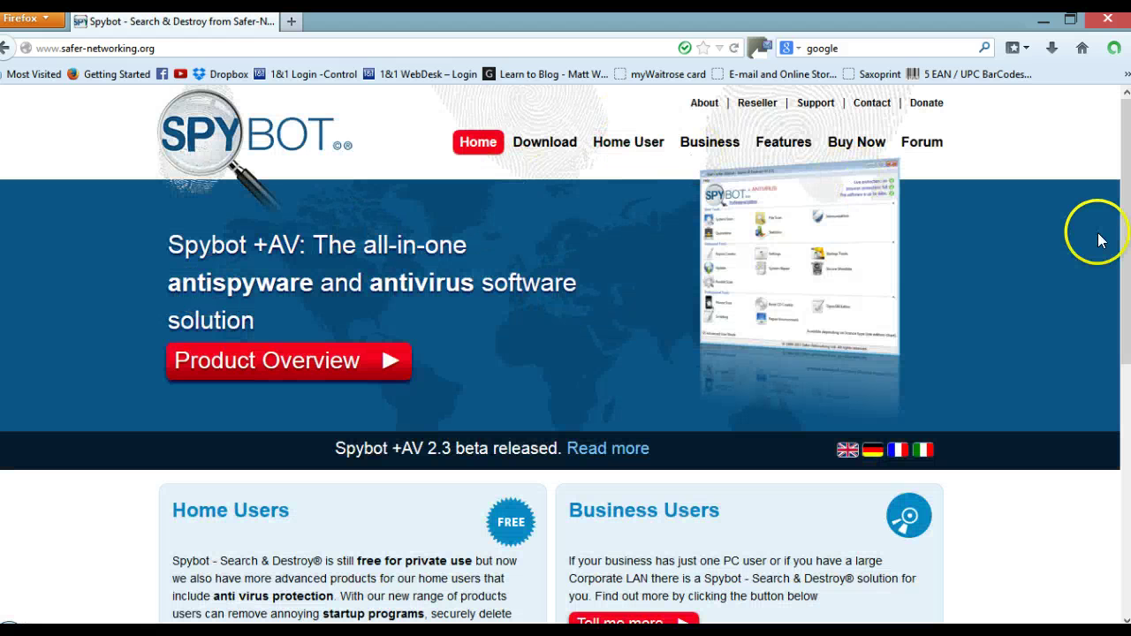
Open the Home Users product overview and view the Free, Home and Professional edition descriptions
left_click_drag(1125, 234, 1125, 381)
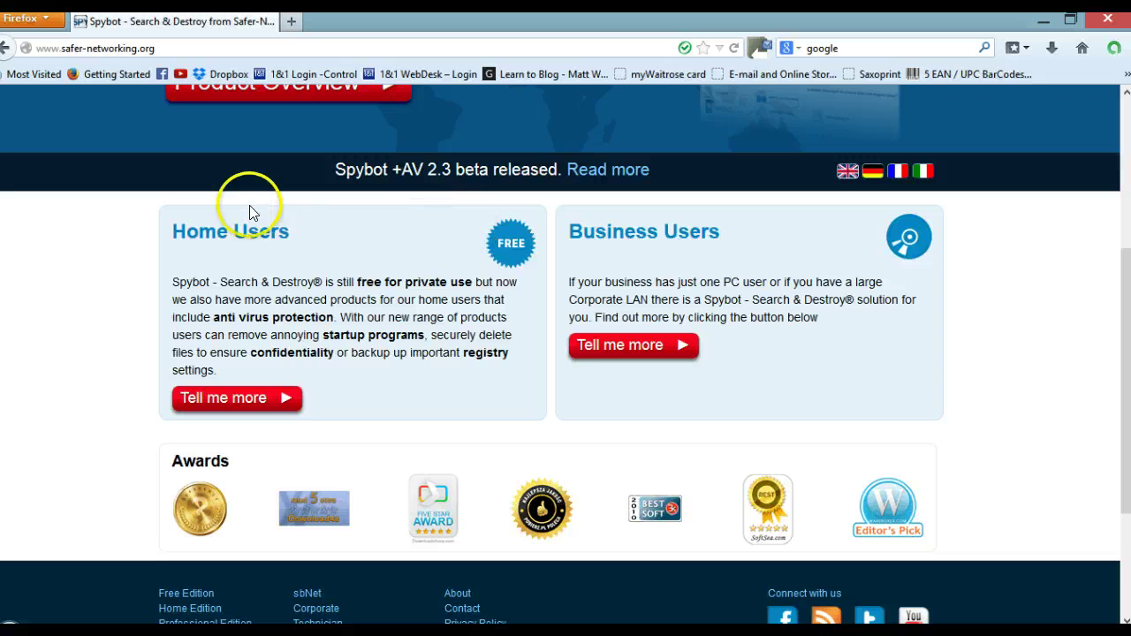
left_click(242, 400)
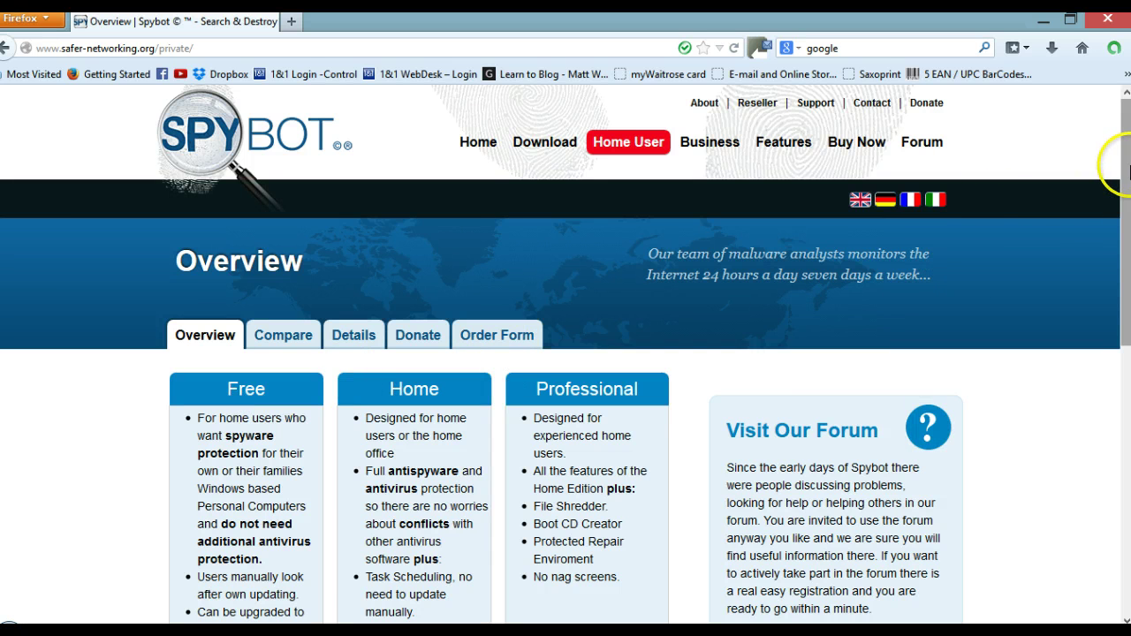
left_click_drag(1128, 172, 1128, 278)
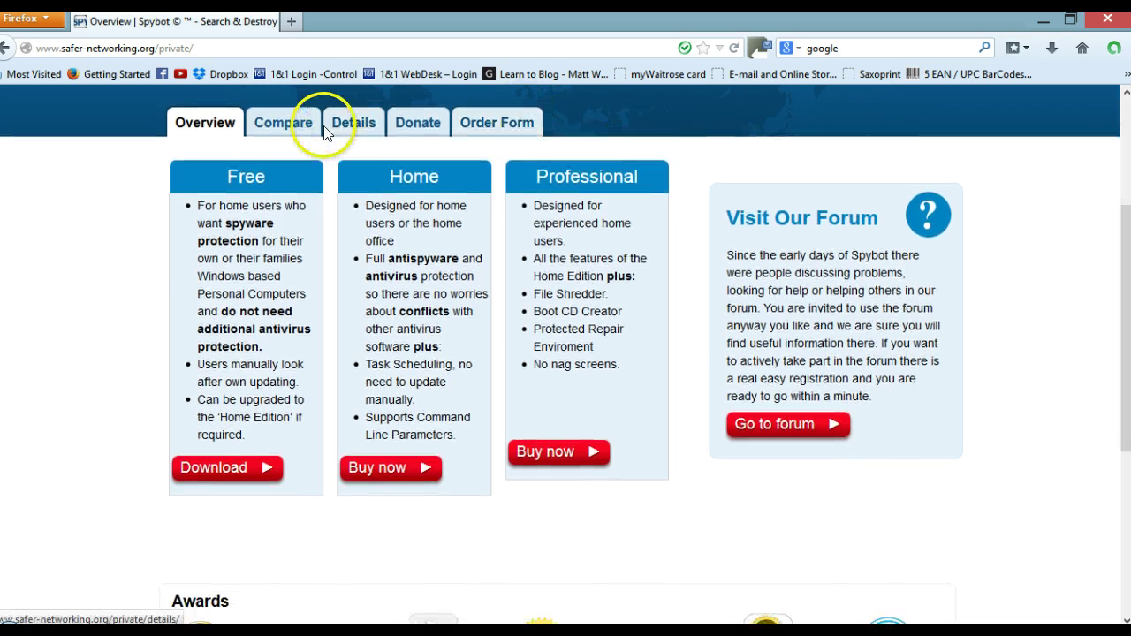
Examine the comparison table of the Free, Home and Professional editions, including features and annual licence prices
left_click(281, 124)
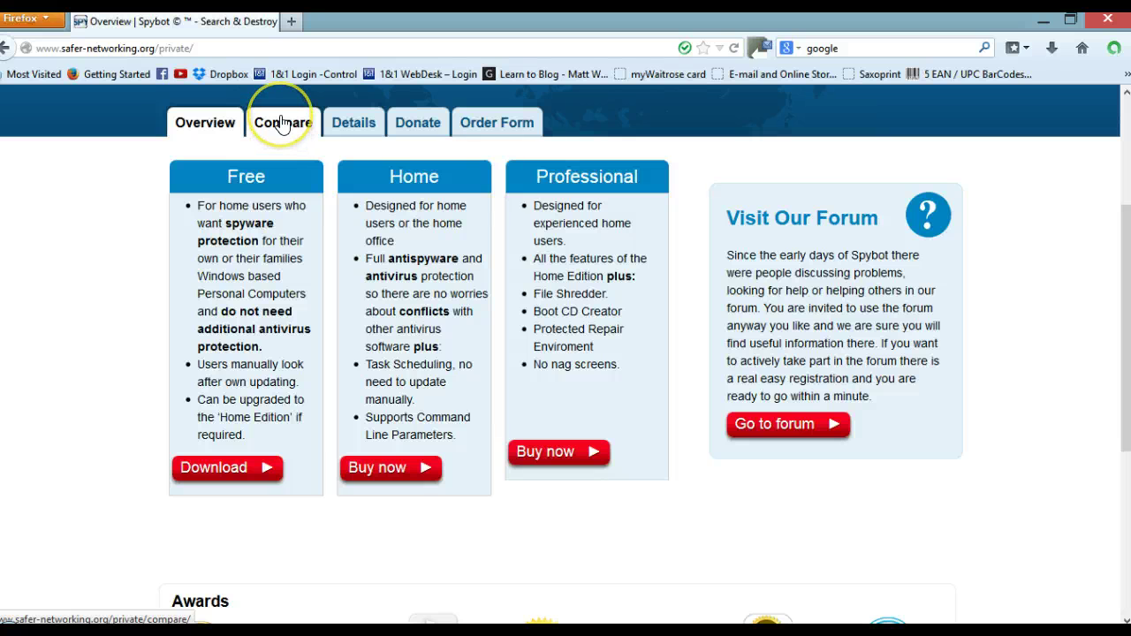
left_click(281, 124)
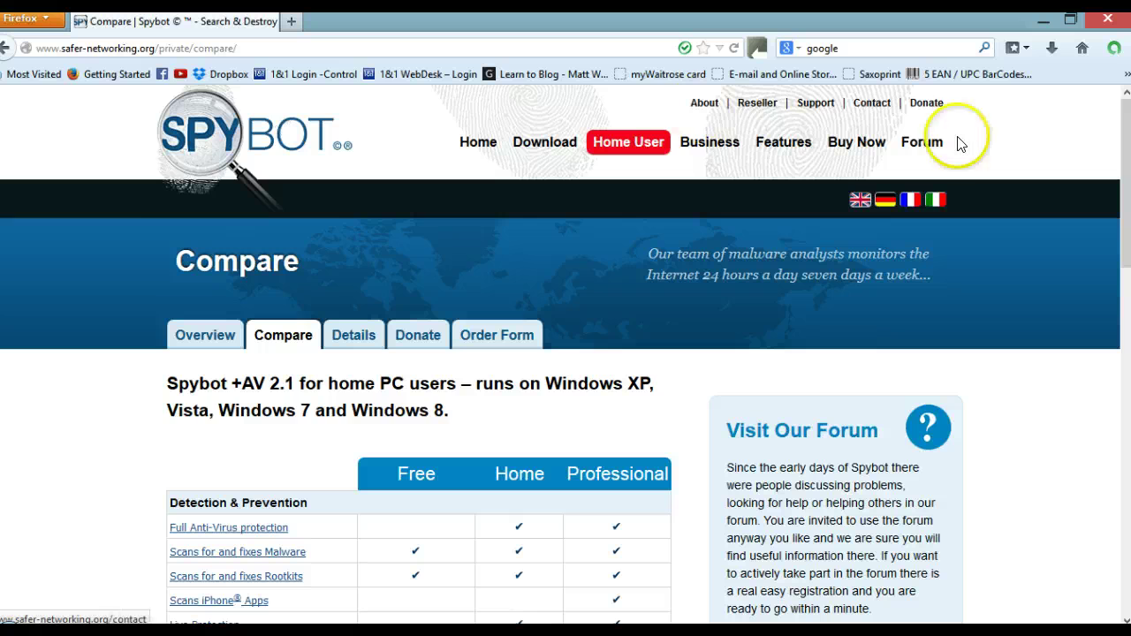
left_click_drag(1127, 156, 1127, 372)
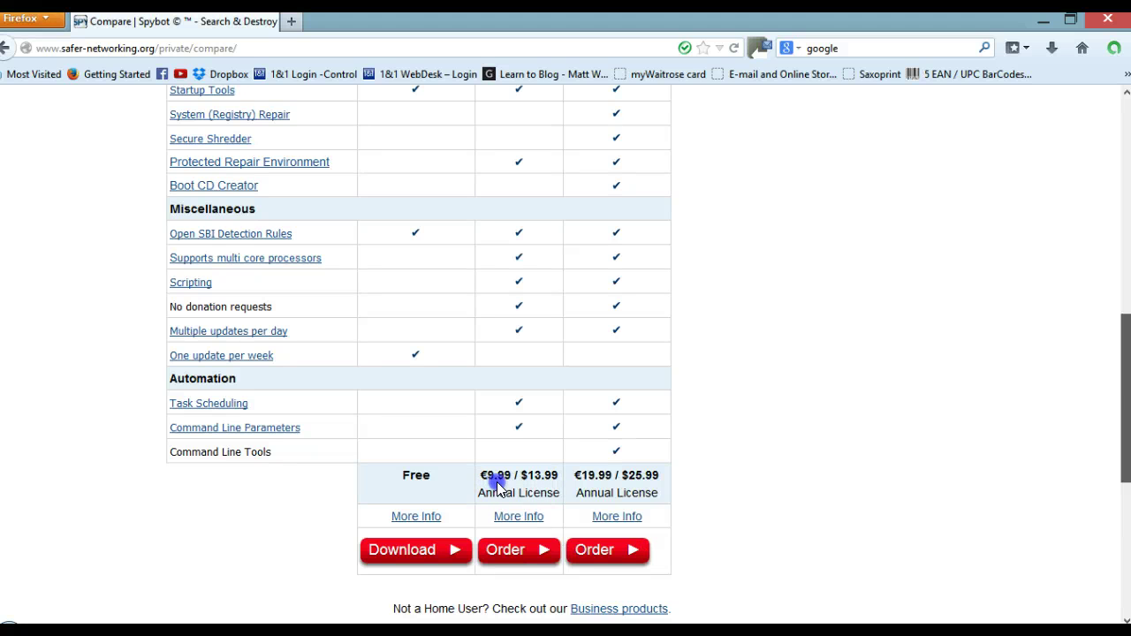
left_click_drag(484, 484, 485, 484)
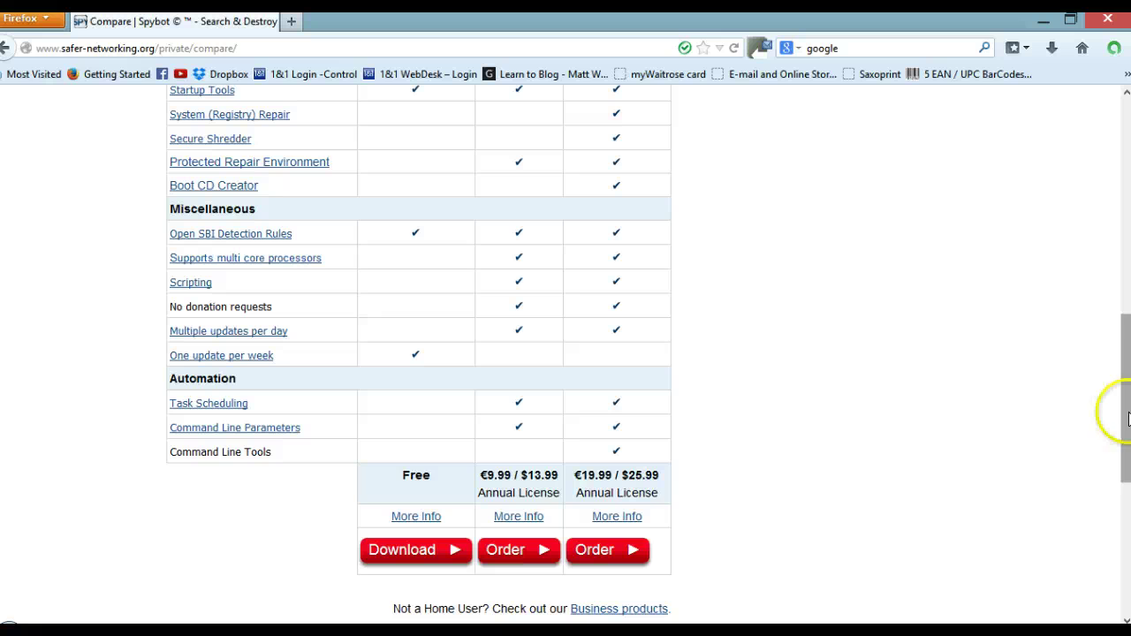
left_click_drag(1127, 418, 1092, 227)
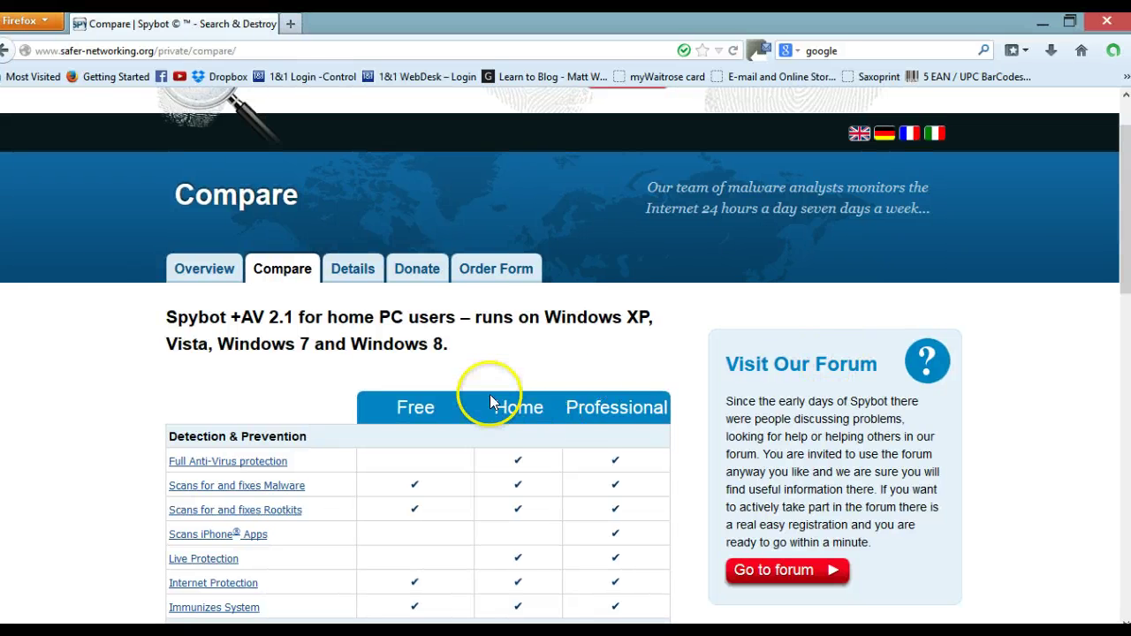
Return to the home user overview, choose the Free edition, and open the mirror selection for Spybot 2.2 Free Edition
left_click(198, 274)
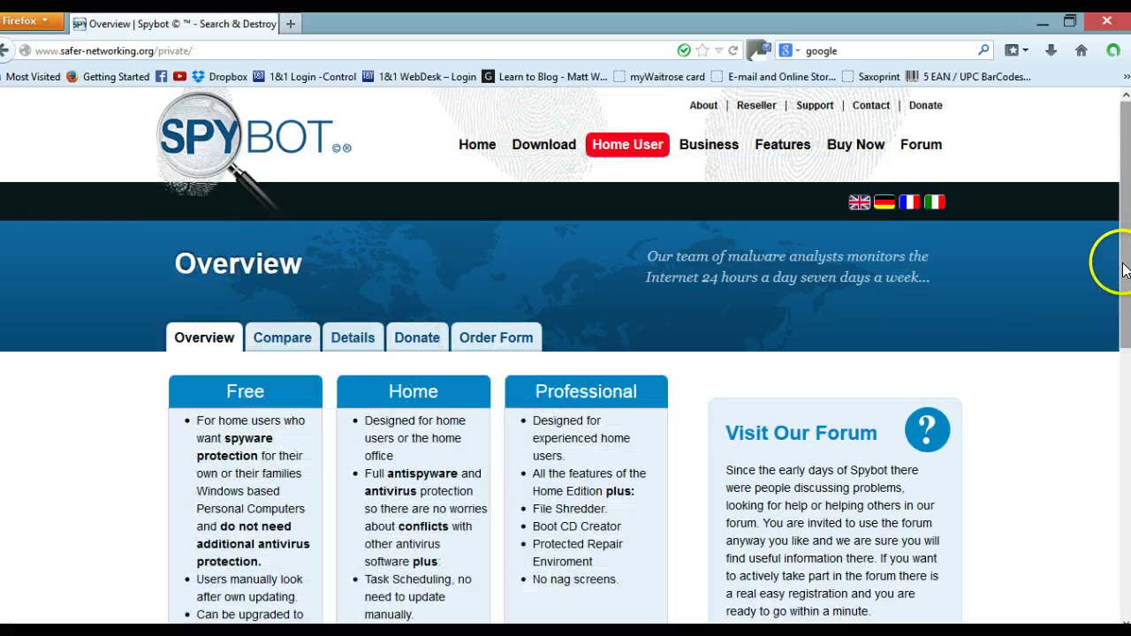
left_click_drag(1124, 270, 1123, 369)
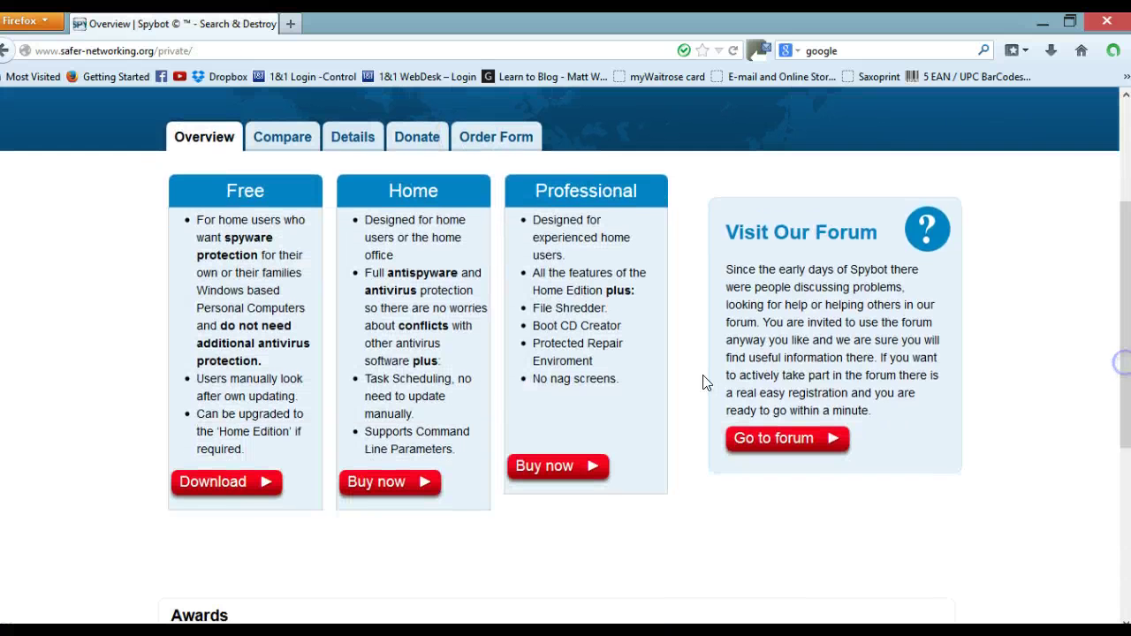
left_click(247, 484)
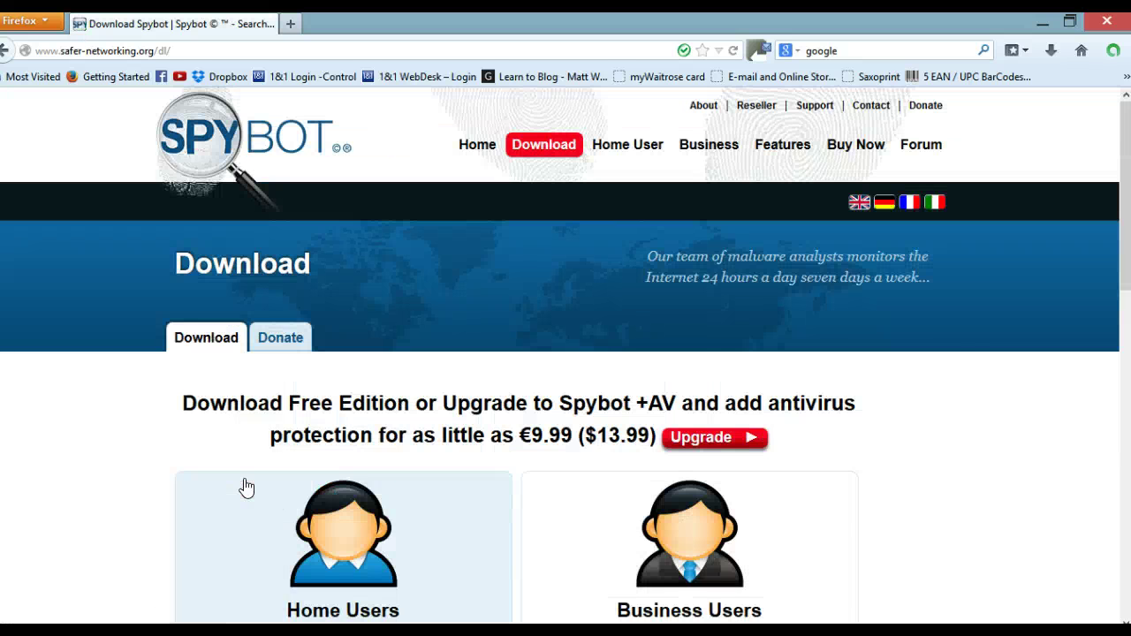
left_click(941, 344)
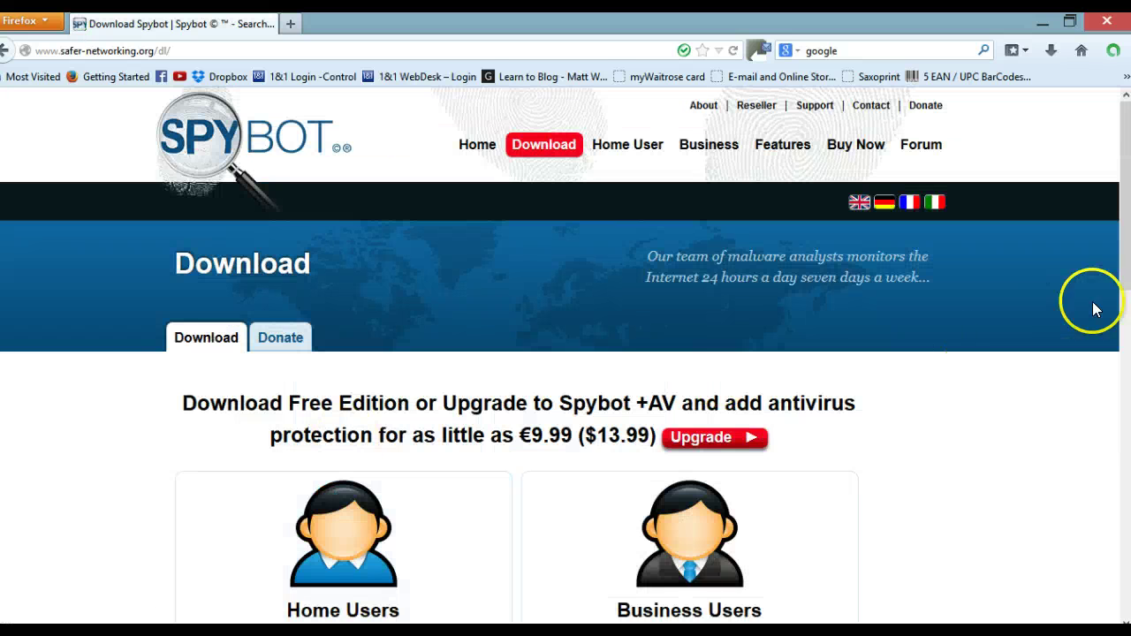
left_click_drag(1120, 270, 1122, 473)
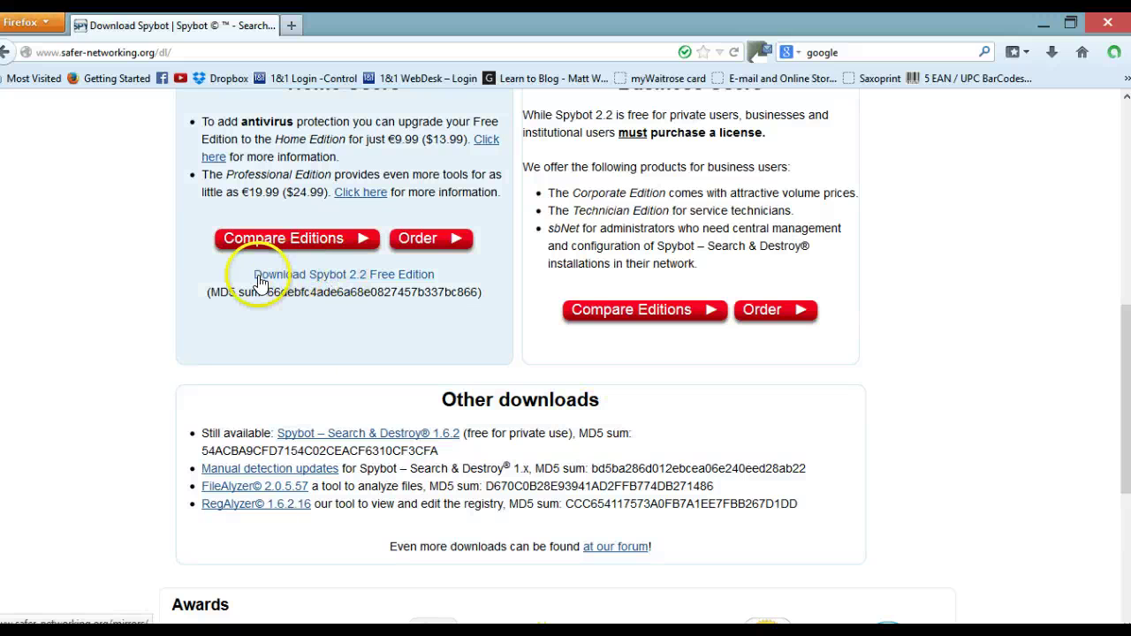
left_click(371, 279)
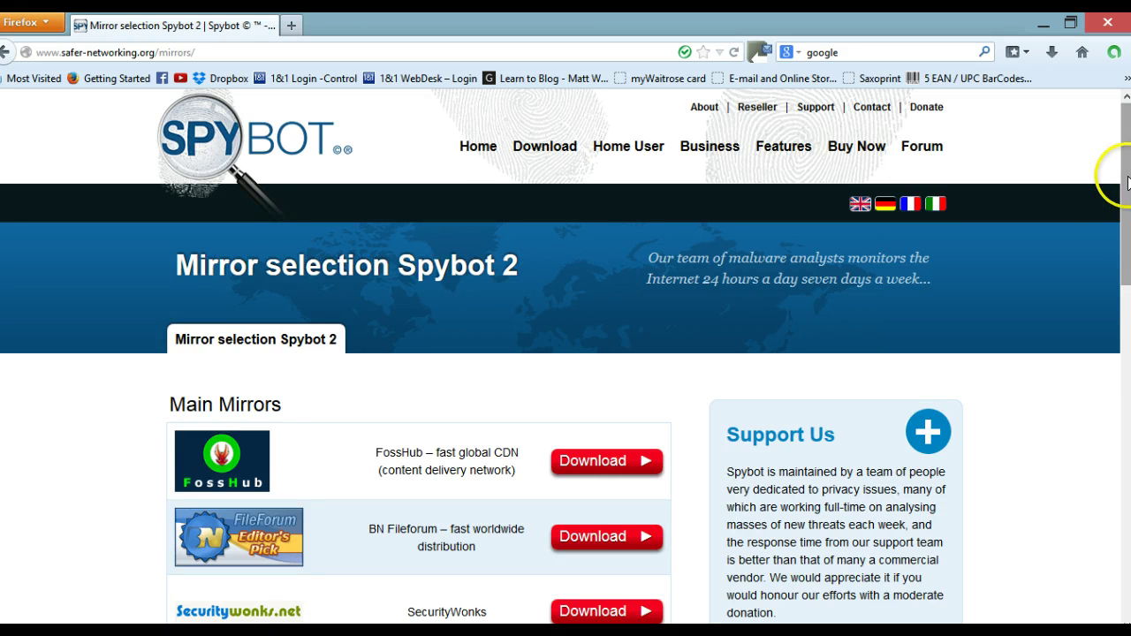
Download spybot-2.2.exe from the ad-free Safer-Networking Ltd. #2 mirror and save the file
left_click_drag(1128, 181, 1119, 376)
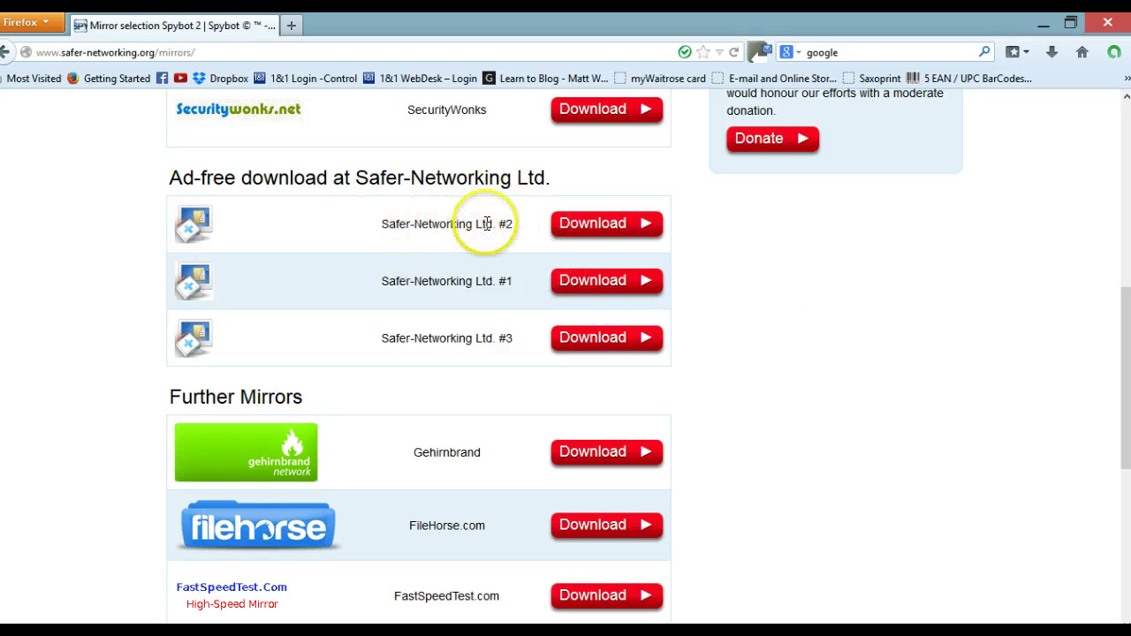
left_click(603, 231)
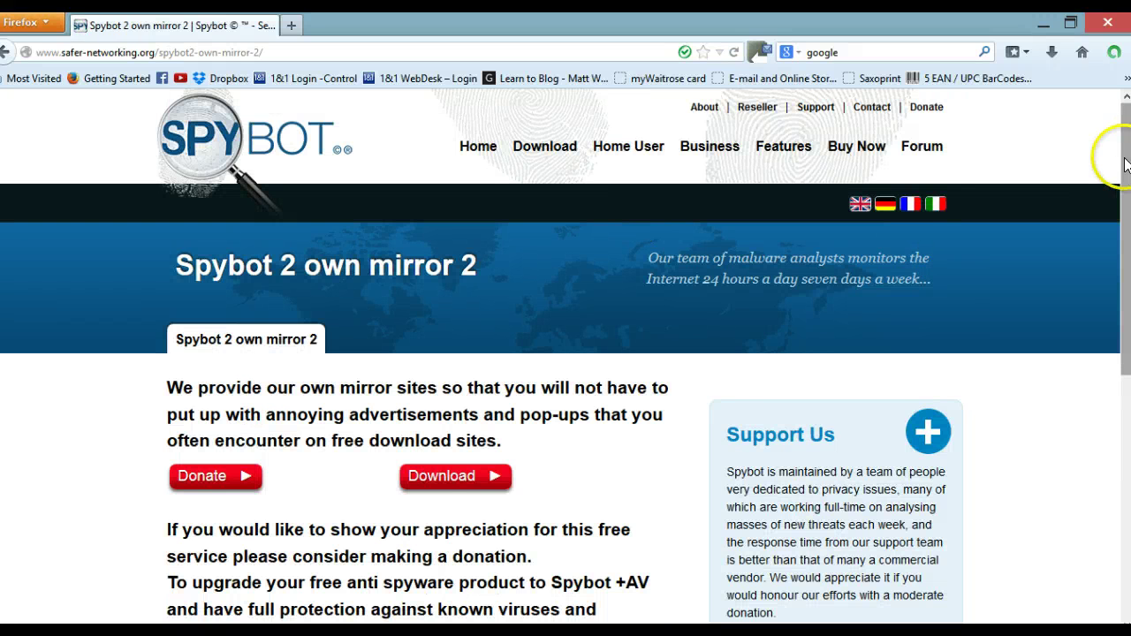
left_click_drag(1126, 163, 1127, 230)
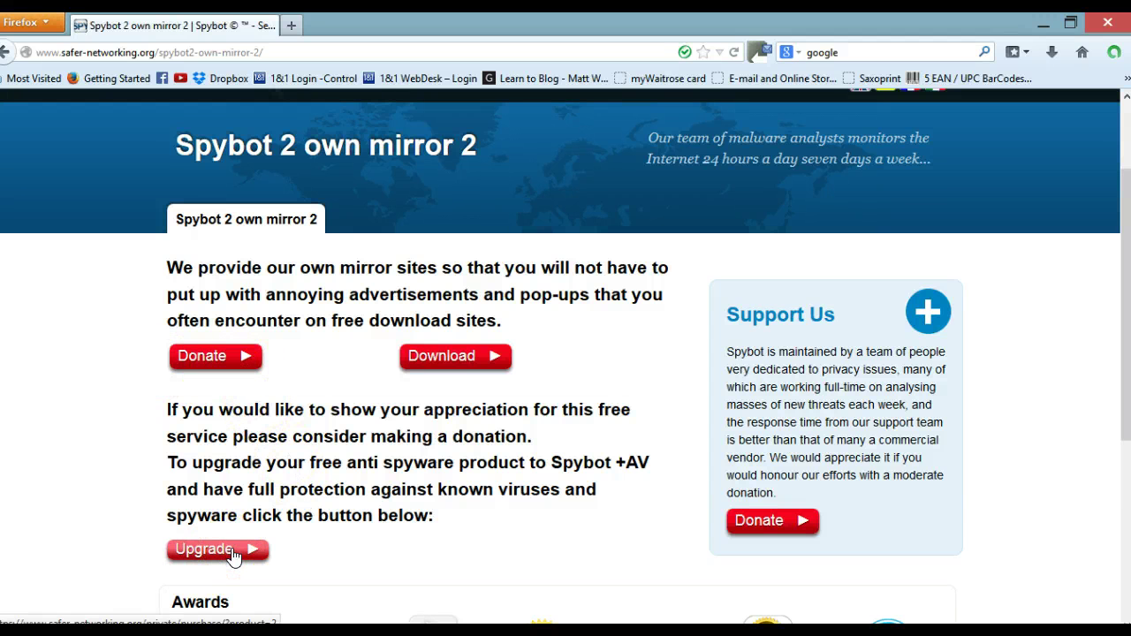
left_click(448, 364)
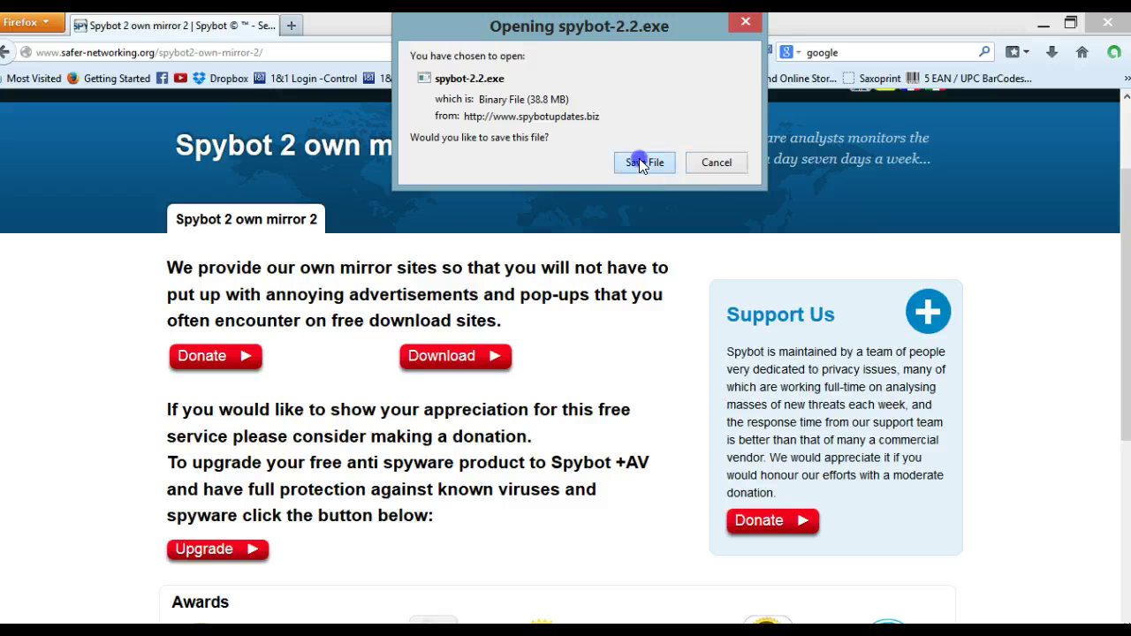
left_click(643, 164)
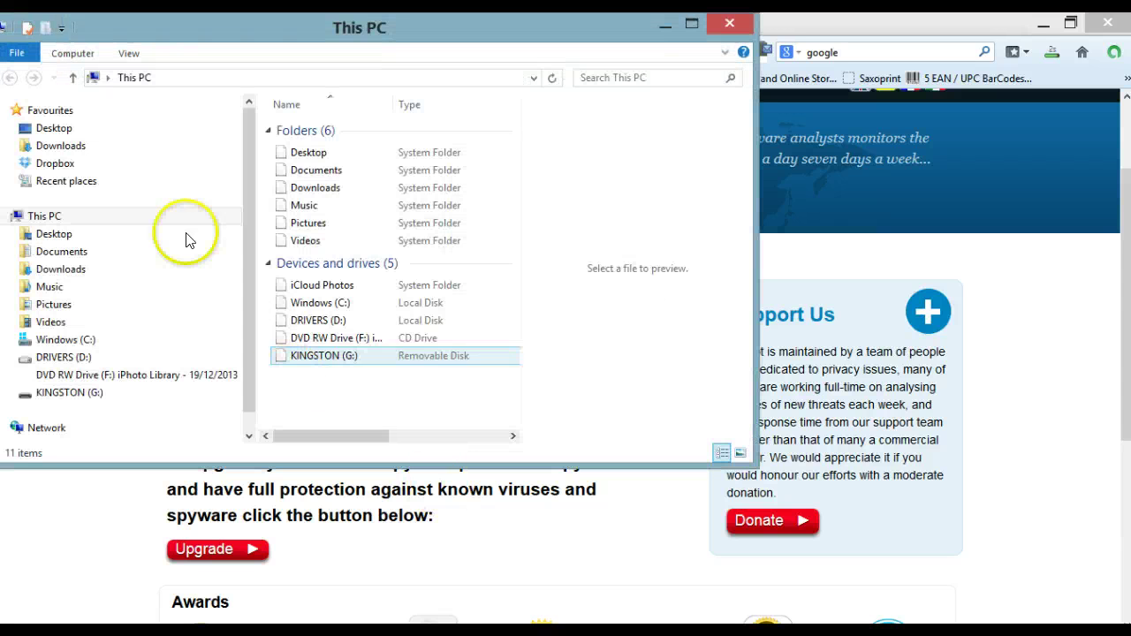
Switch to the Downloads folder in File Explorer and run the spybot-2.2 installer
left_click(67, 146)
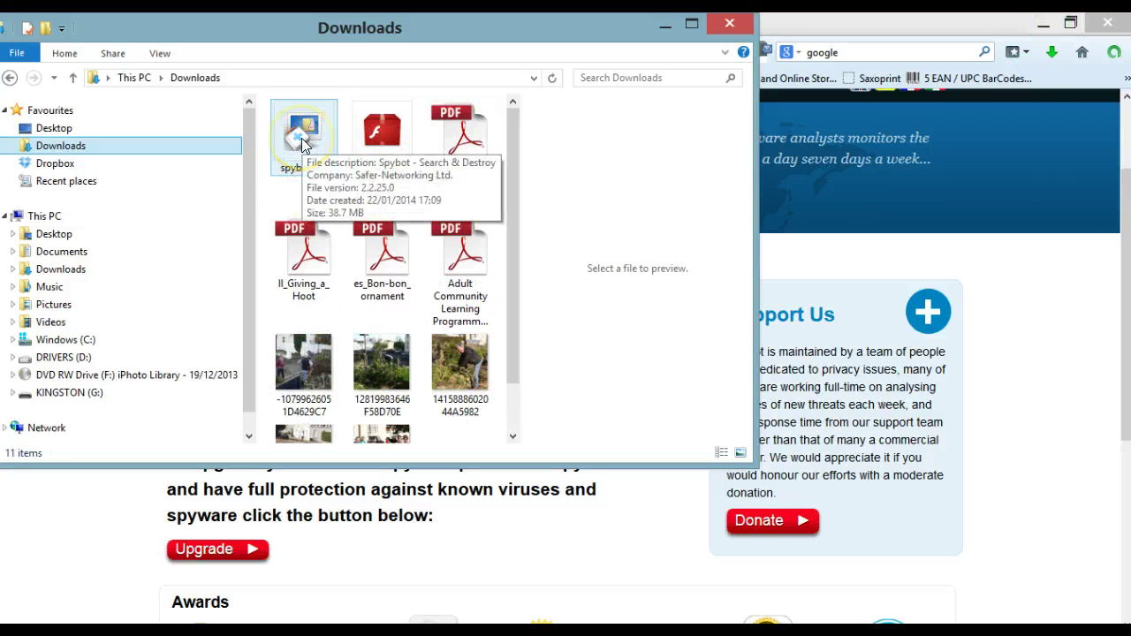
left_click(301, 144)
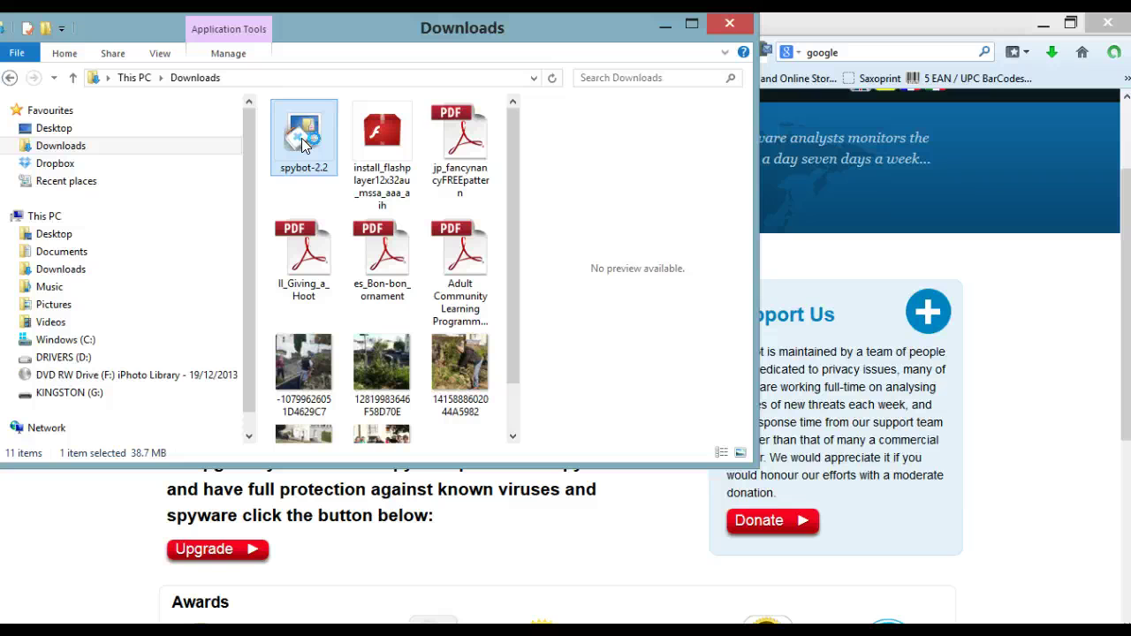
double_click(301, 144)
Clear the On-Screen Keyboard, browser and Downloads windows out of the way of the Select Setup Language dialog
left_click(665, 30)
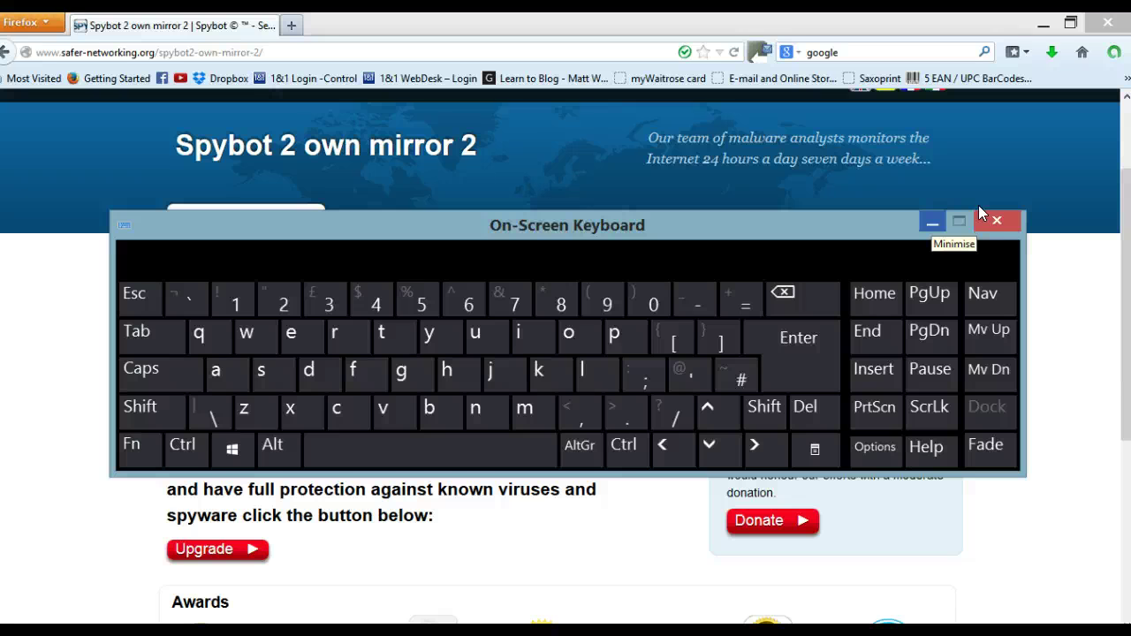
left_click(932, 222)
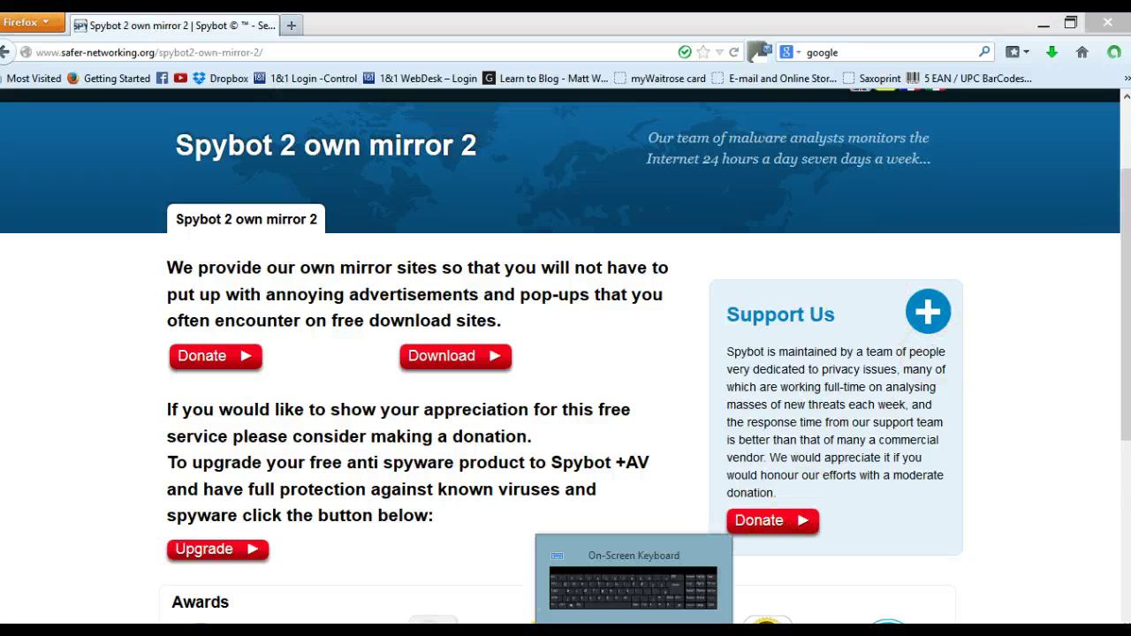
right_click(623, 630)
left_click(616, 618)
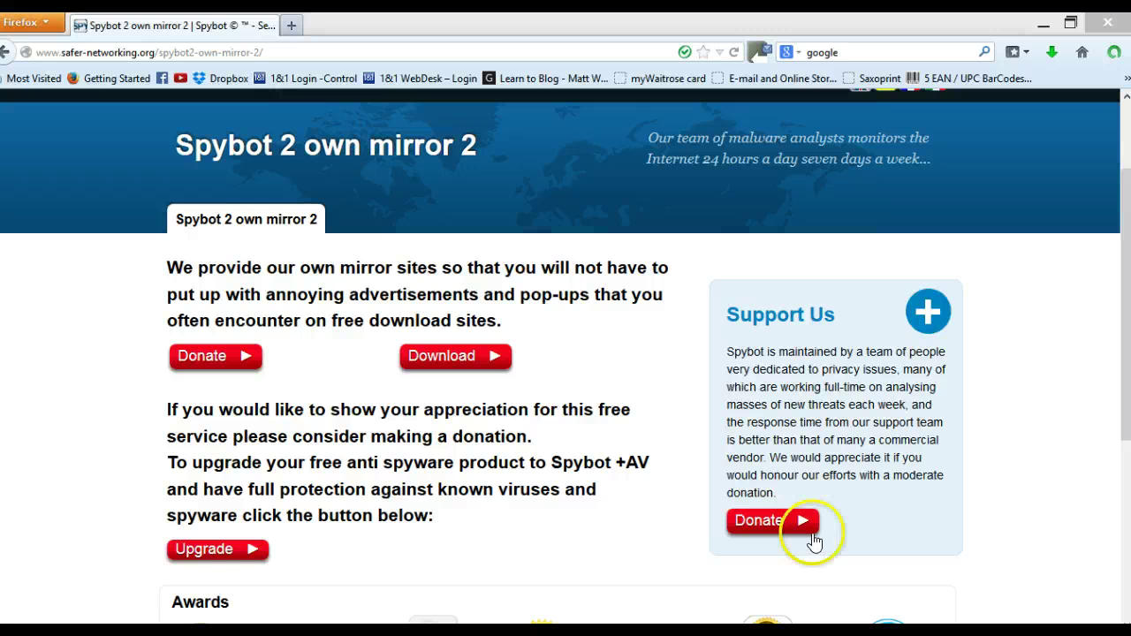
left_click(1052, 363)
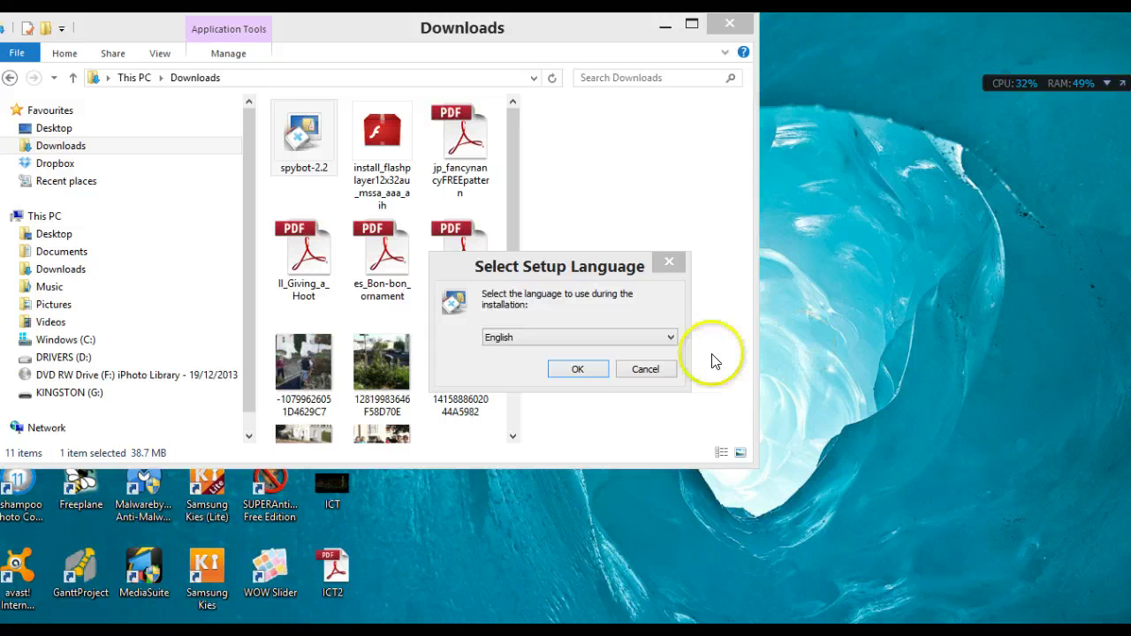
left_click(665, 27)
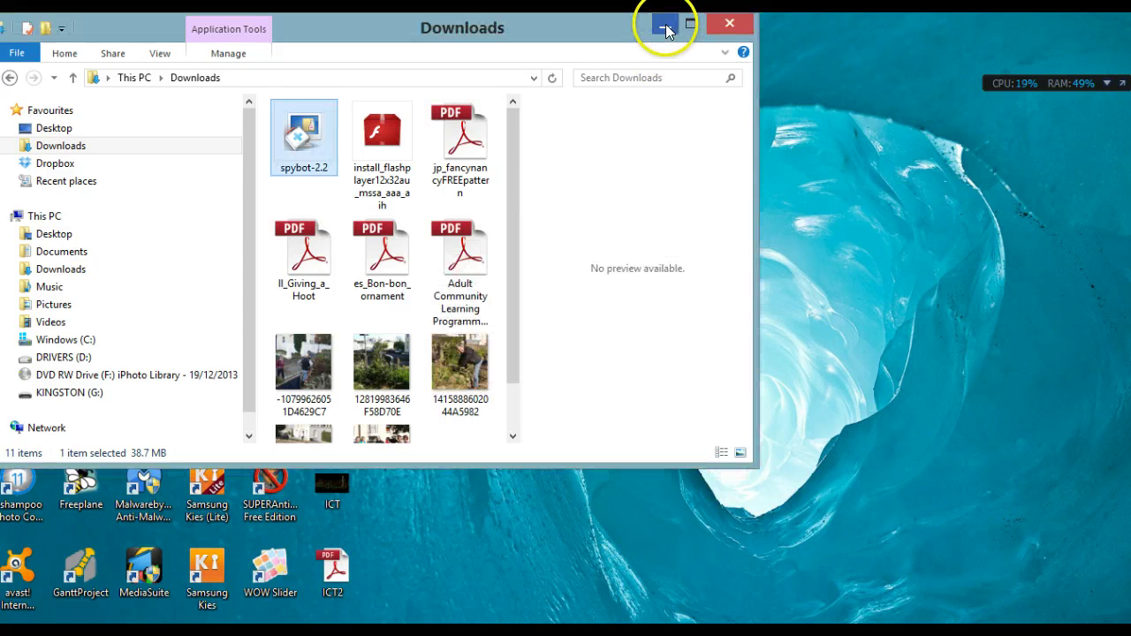
left_click(731, 24)
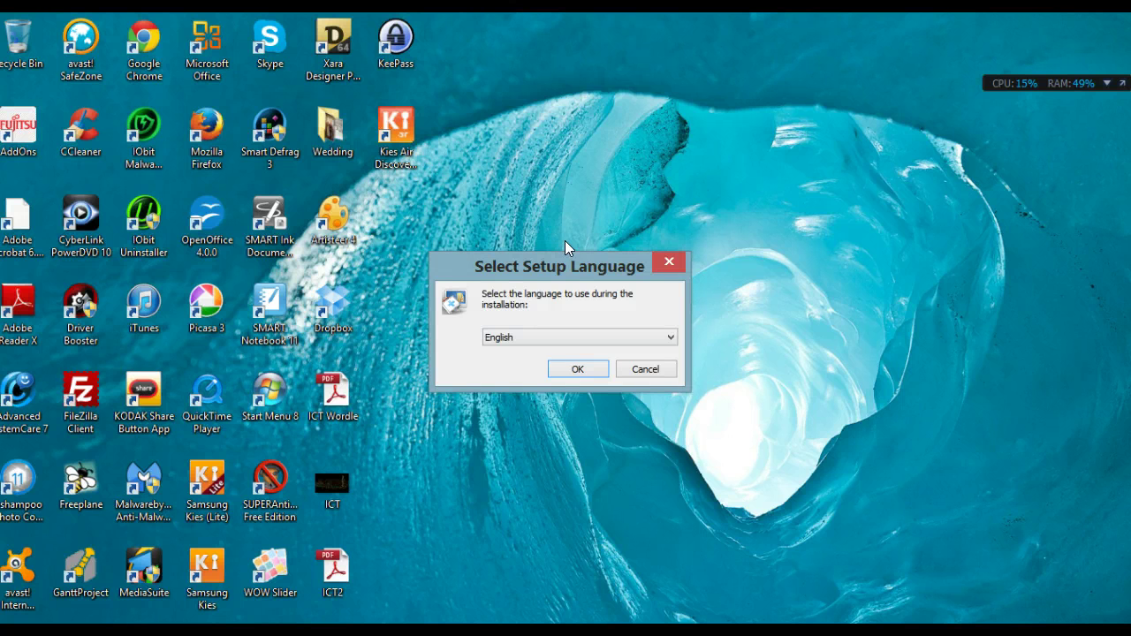
Choose English as the setup language and continue to the Spybot - Search & Destroy setup wizard
left_click(670, 337)
left_click(670, 339)
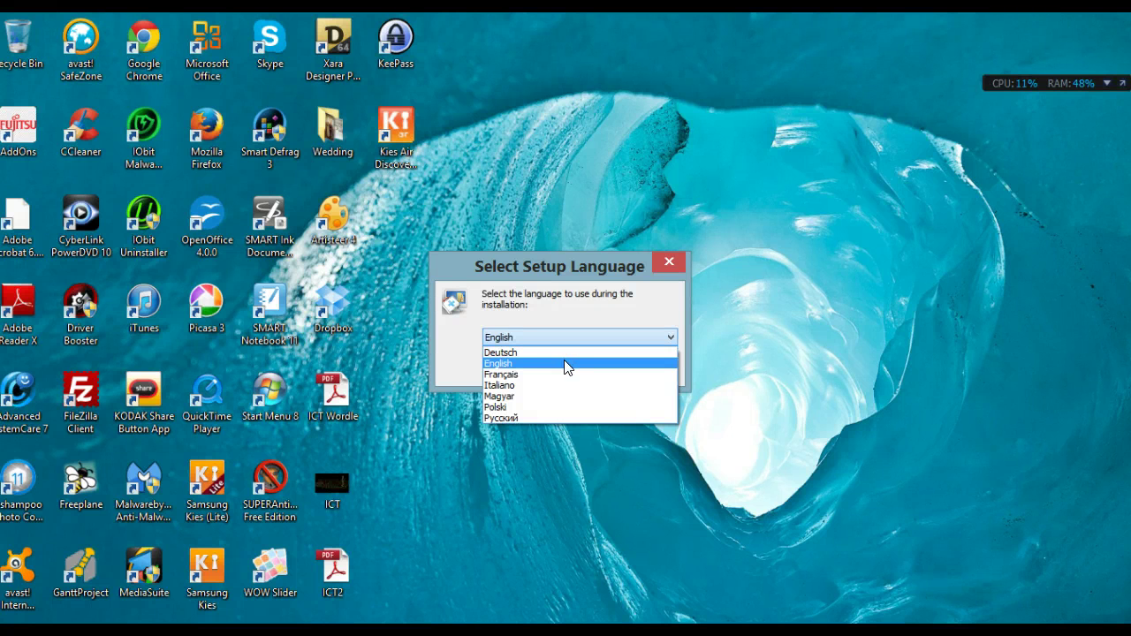
left_click(525, 363)
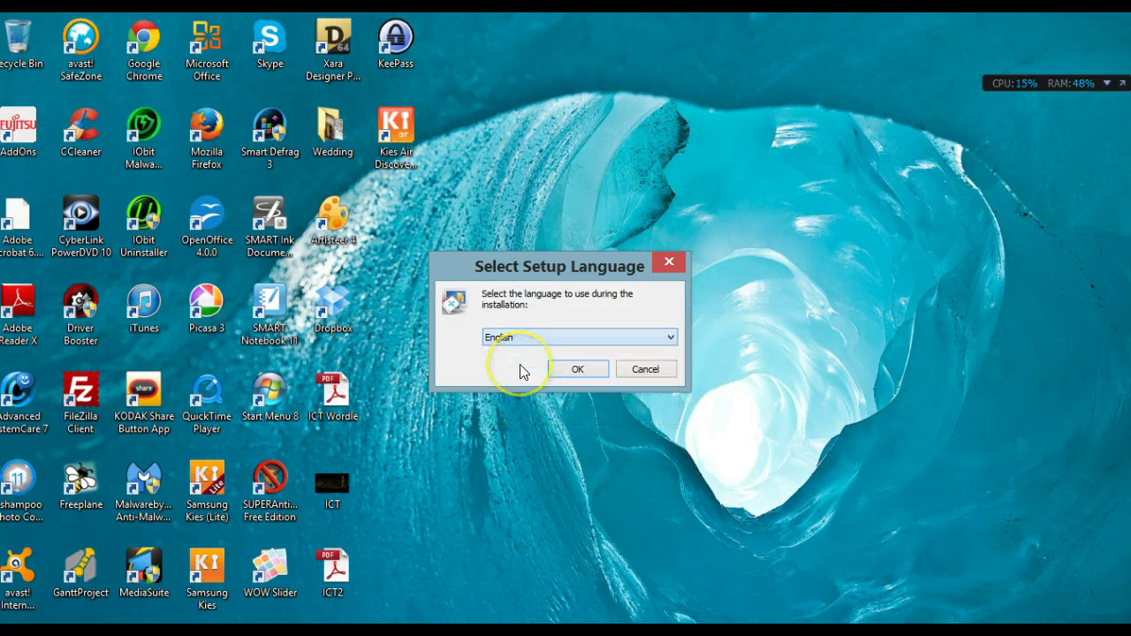
left_click(573, 371)
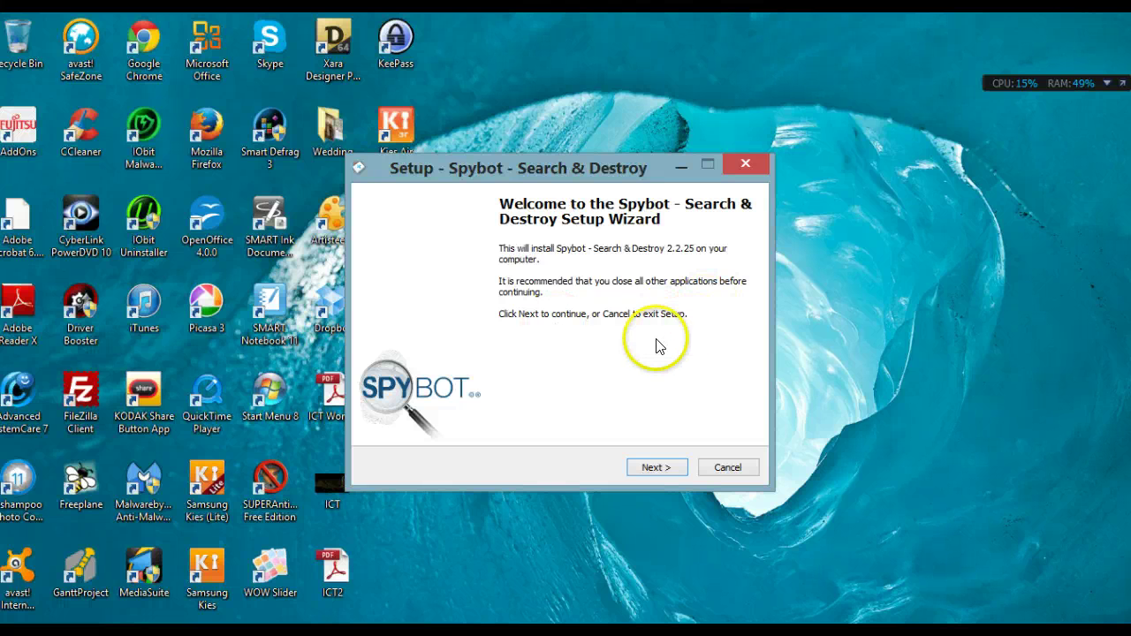
Continue through setup with the personal-use, decide-later option and the mode that protects without having to attend to it
left_click(668, 471)
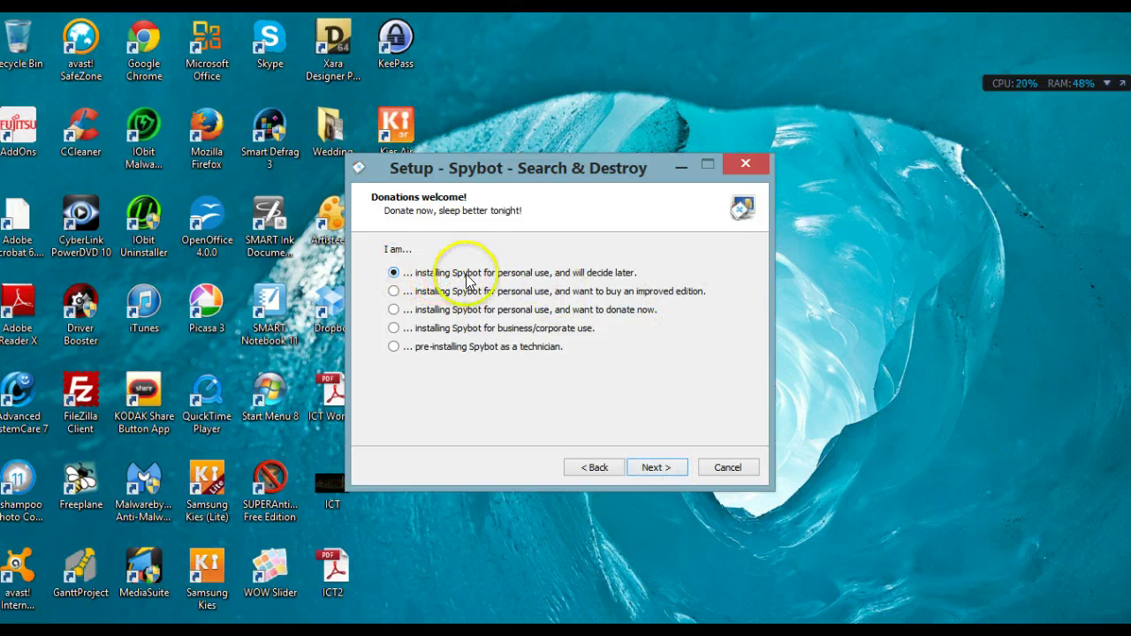
left_click(659, 476)
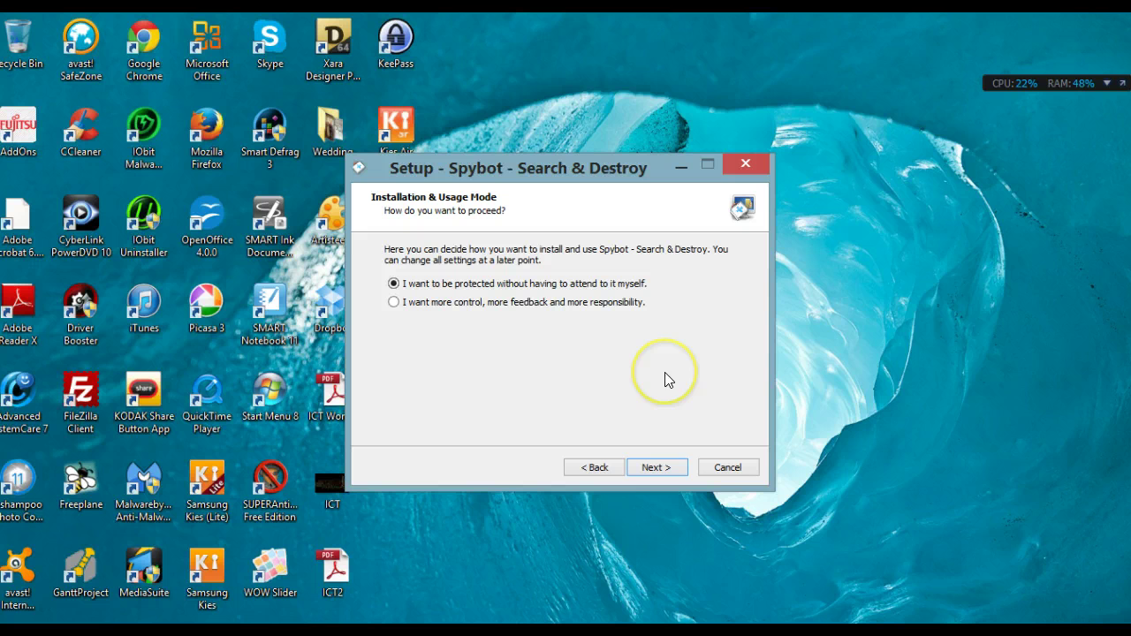
left_click(659, 469)
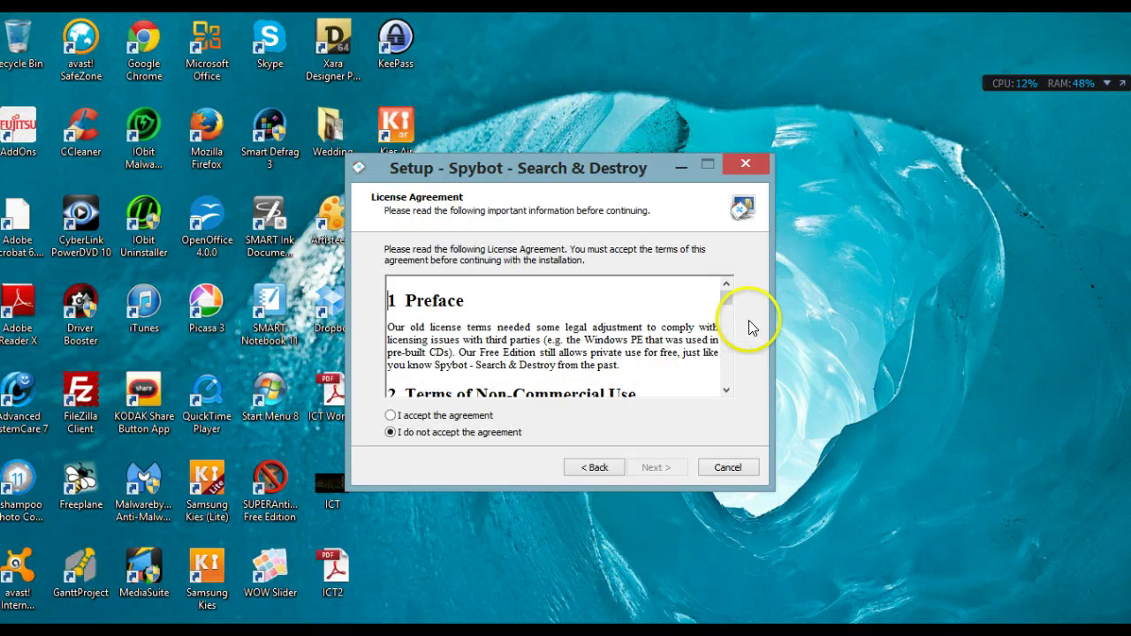
Accept the license agreement and start the full installation of Spybot - Search & Destroy in the default location
left_click_drag(727, 298, 734, 274)
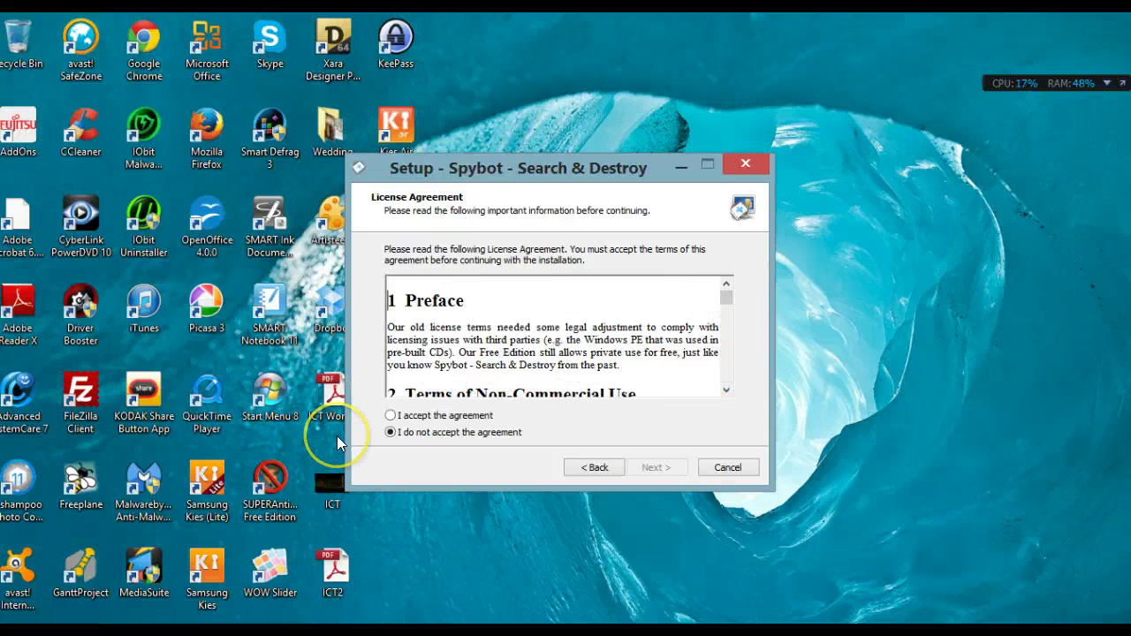
key("alt+a")
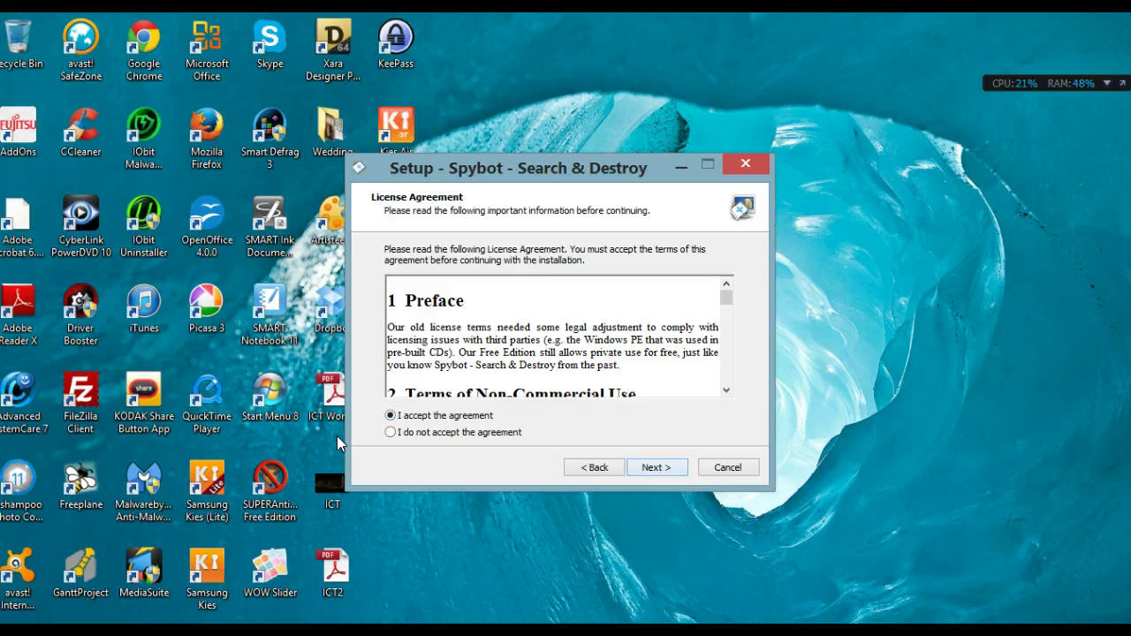
key("Return")
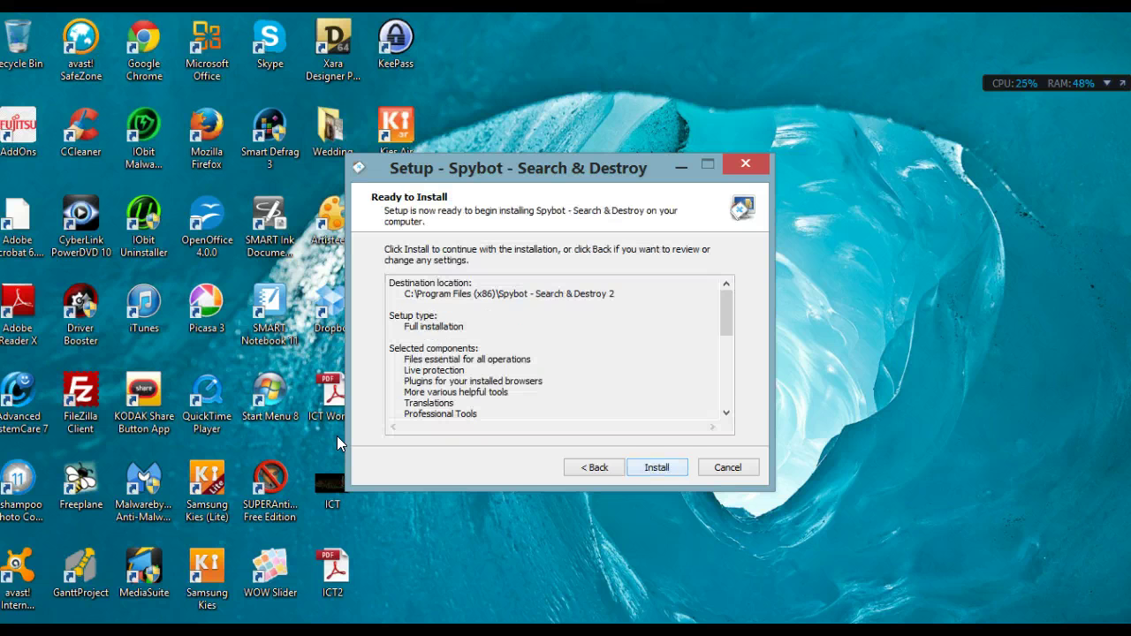
left_click(659, 466)
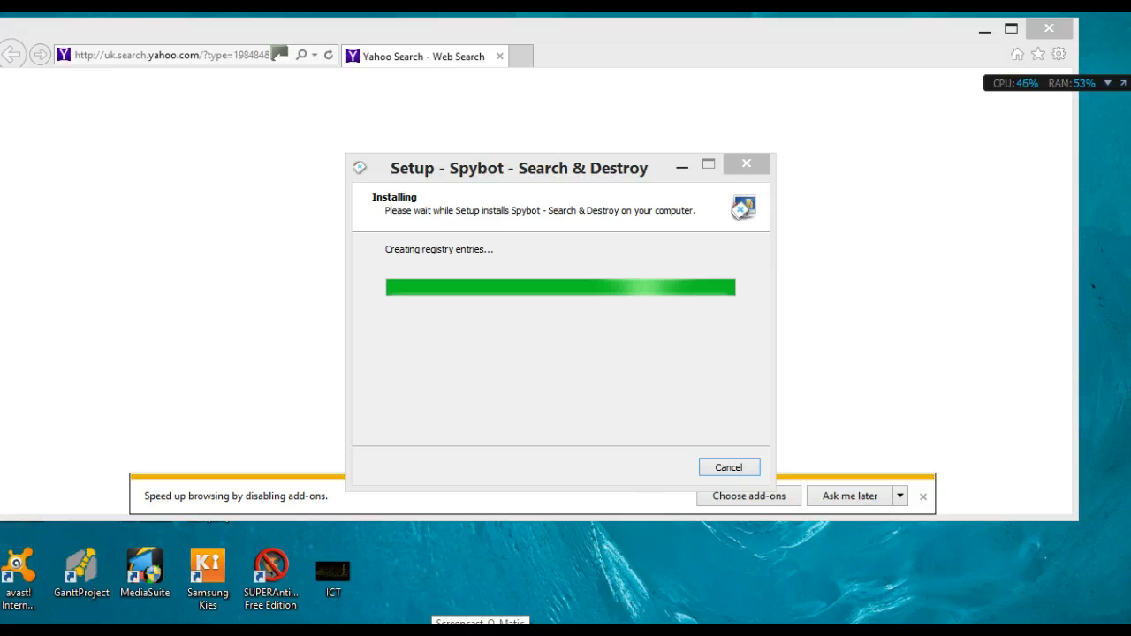
Close the Yahoo Search browser window that covers the Spybot setup wizard
left_click(757, 493)
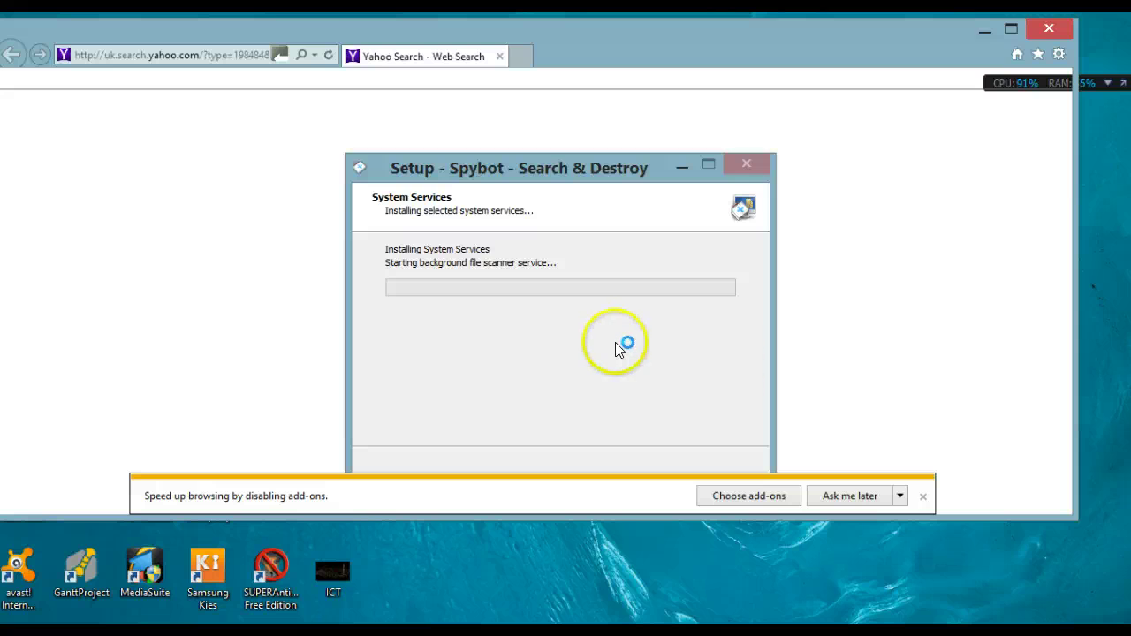
left_click(590, 333)
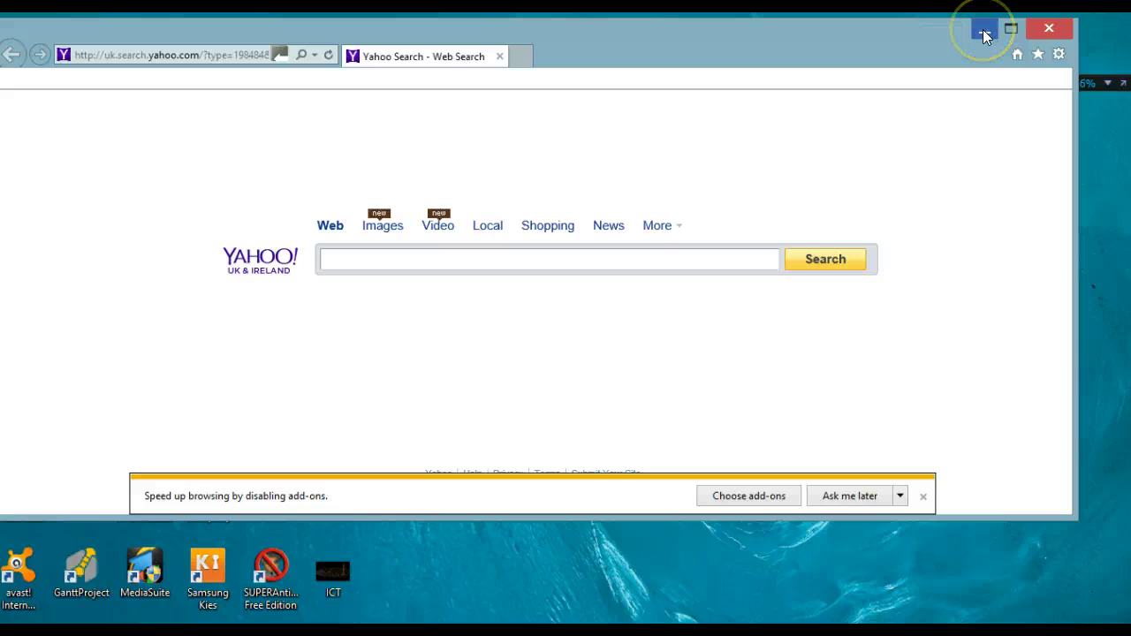
left_click(1048, 28)
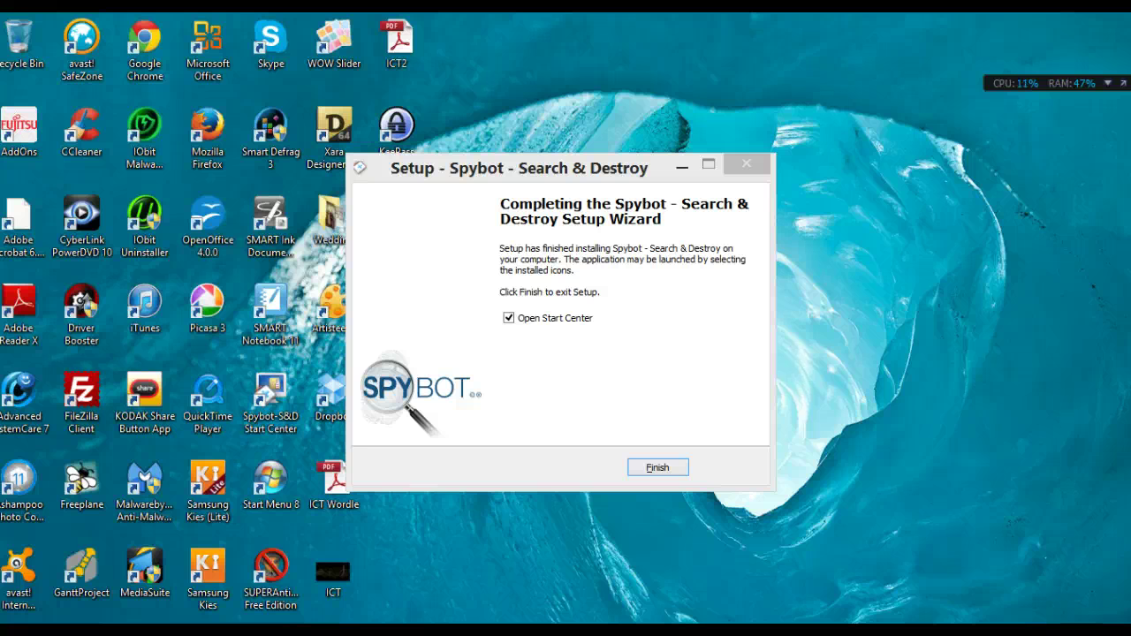
Finish the setup wizard with Open Start Center enabled and maximize the Start Center window
left_click(342, 464)
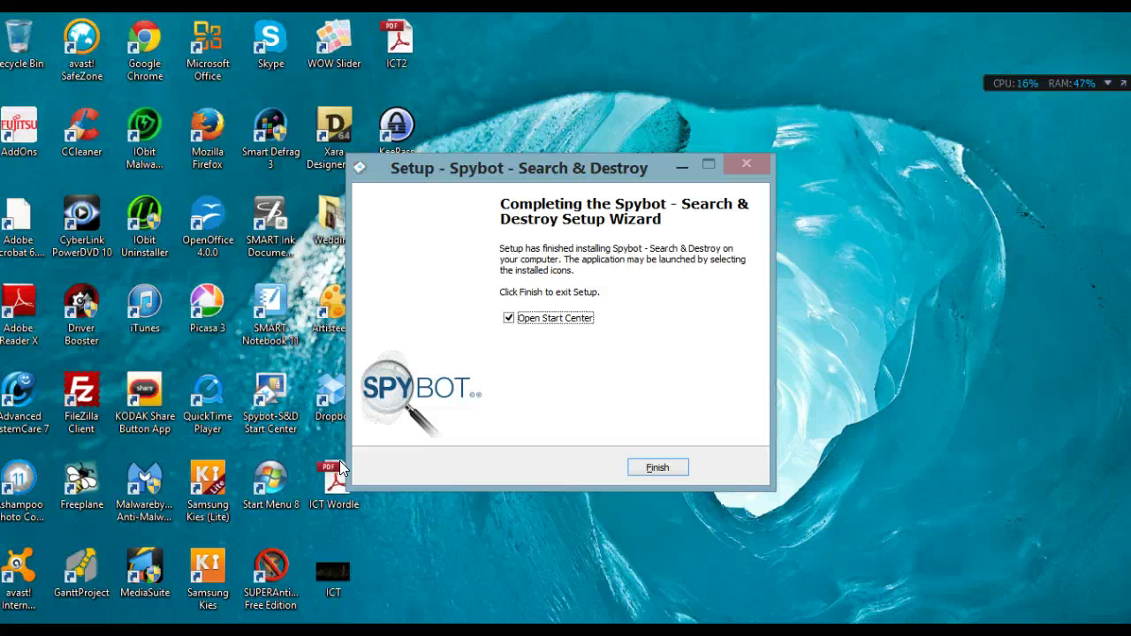
left_click(658, 467)
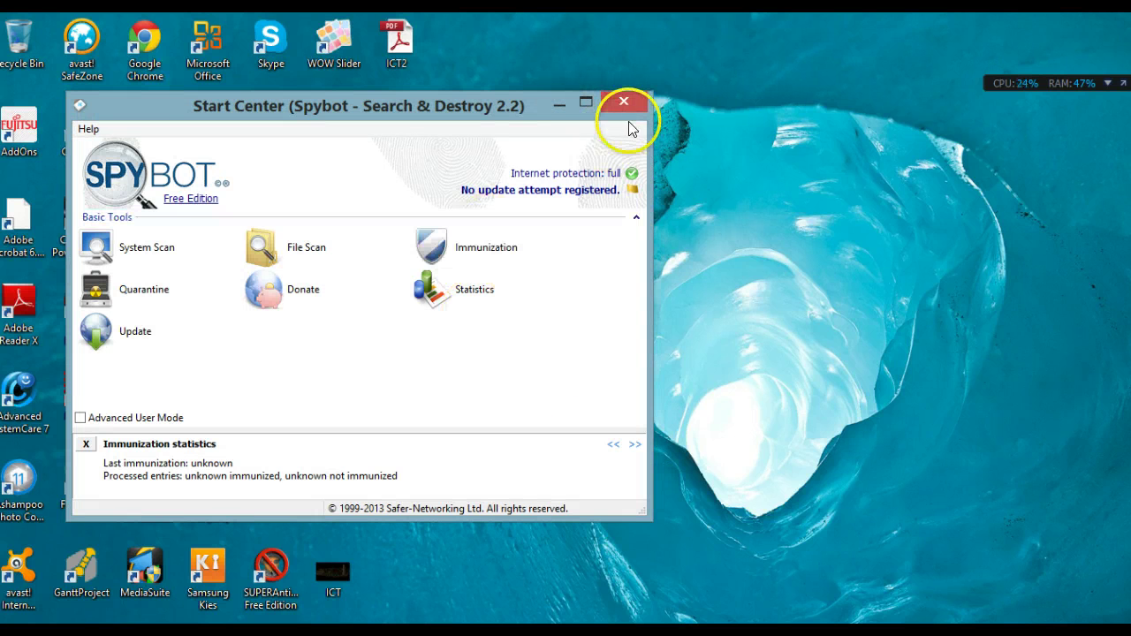
left_click(585, 104)
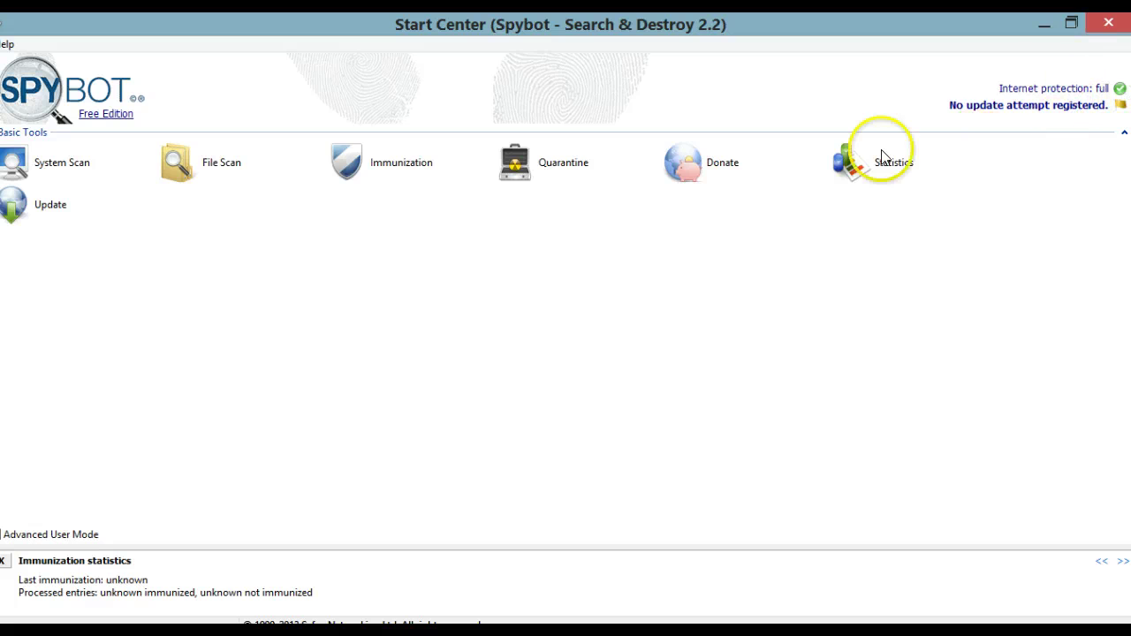
Review the Statistics window from the system scan entries down to the update entries, and close it
left_click(866, 179)
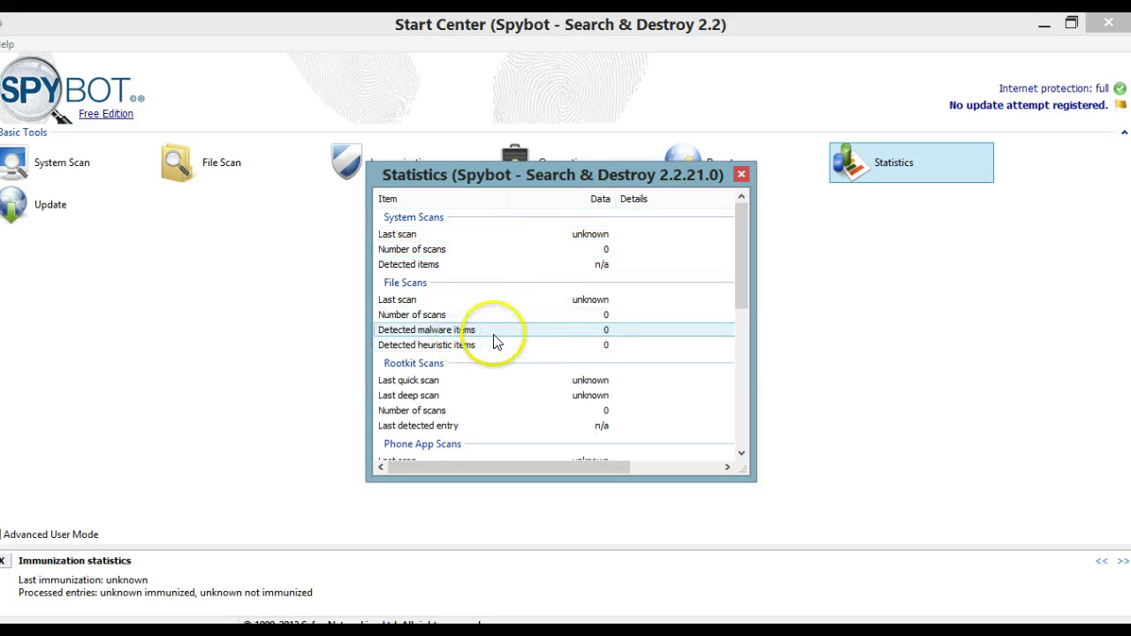
left_click(512, 398)
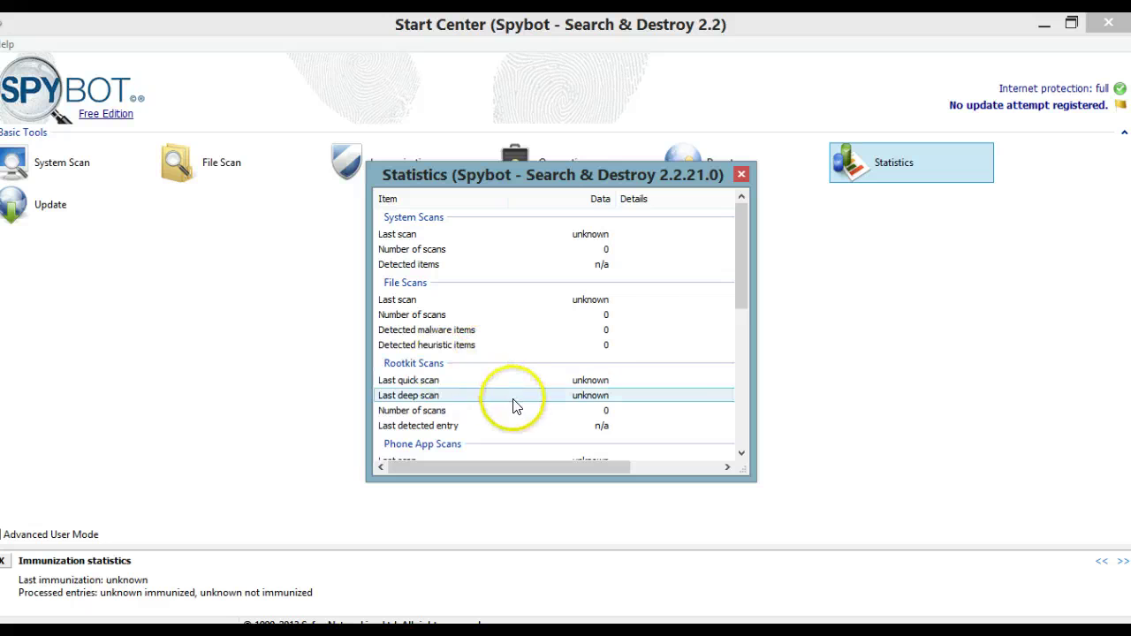
left_click_drag(747, 296, 753, 447)
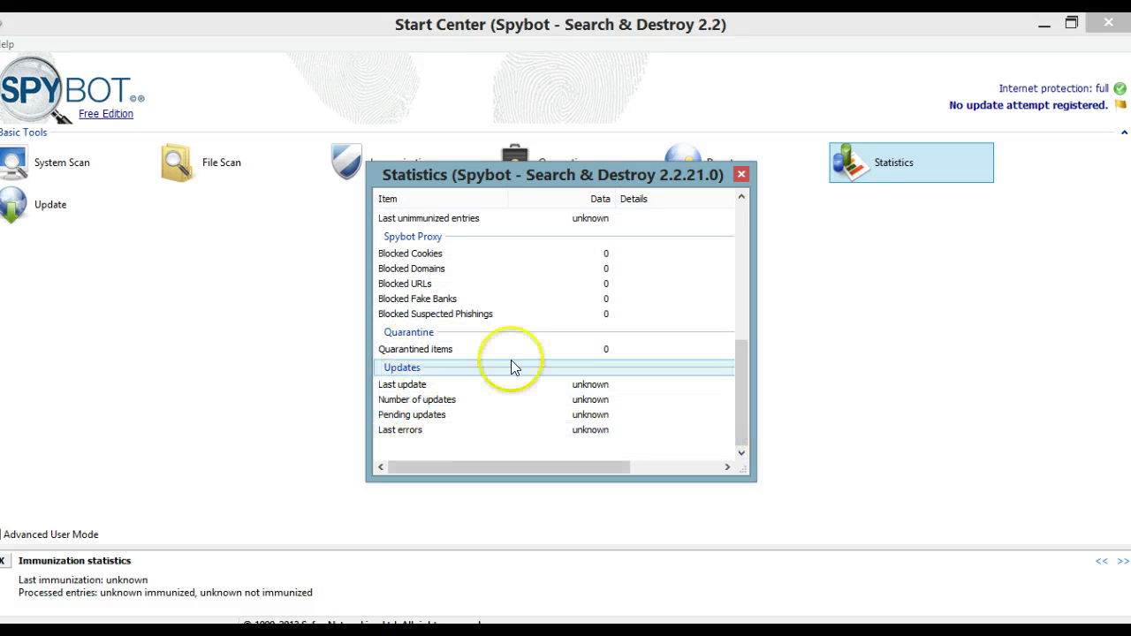
left_click(743, 176)
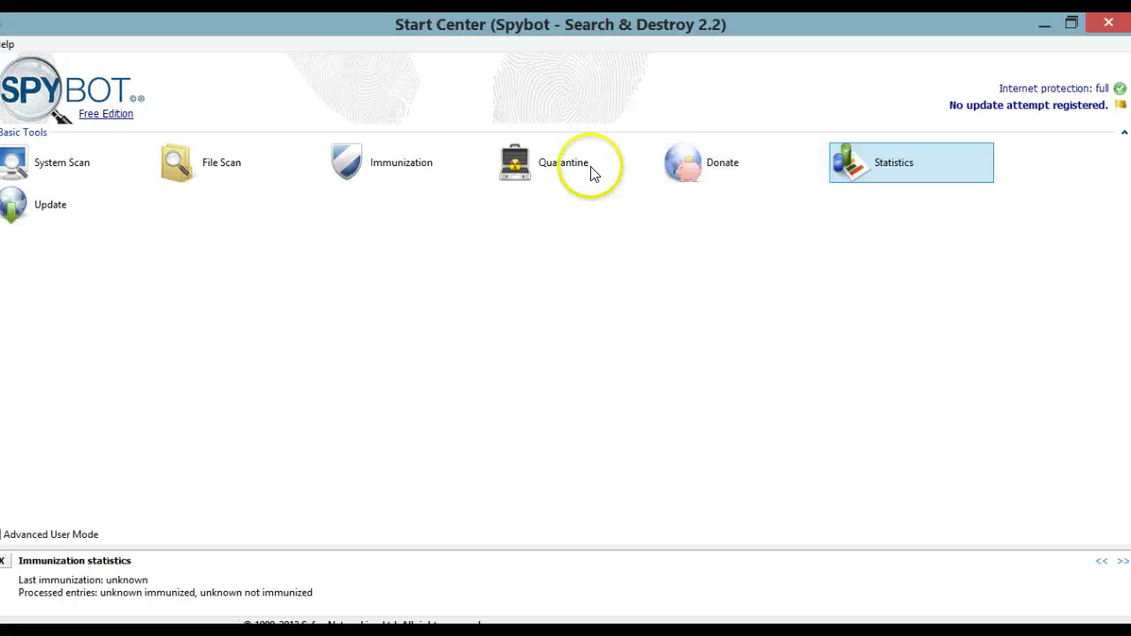
Open the Quarantine tool, agree to have Spybot show its informational and confirming dialogs, and close the tool's window
left_click(533, 166)
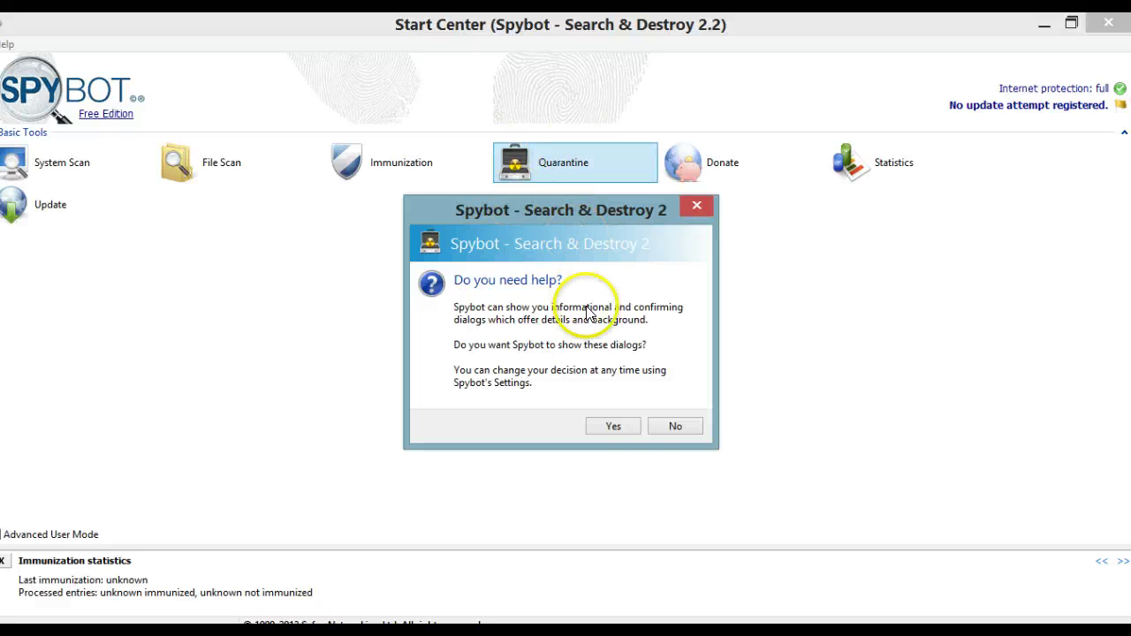
left_click(614, 426)
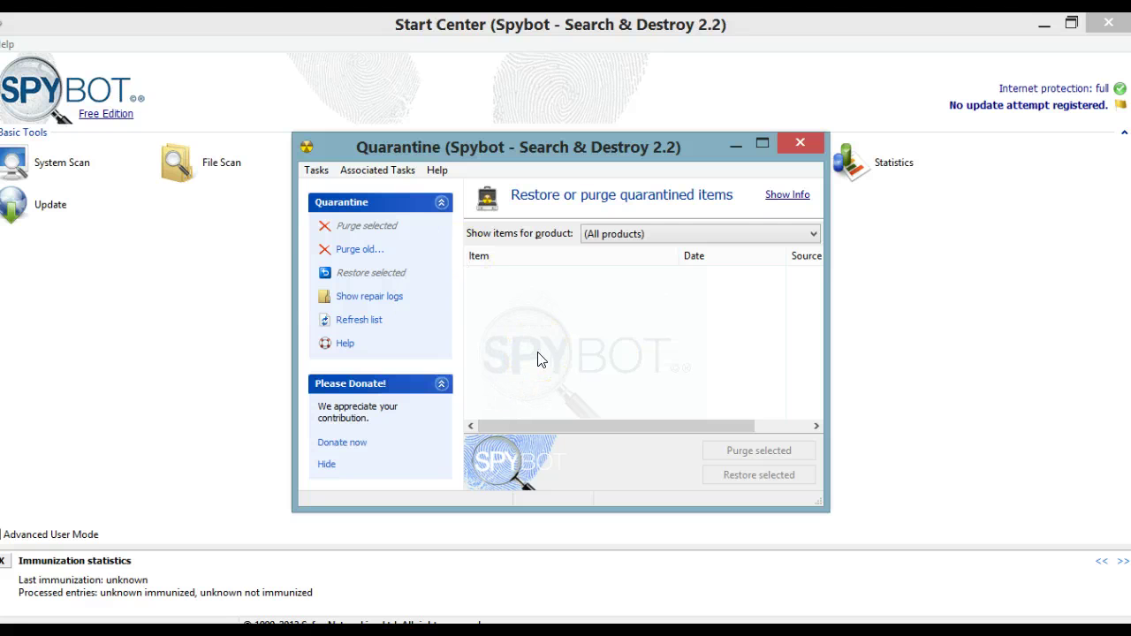
left_click(800, 142)
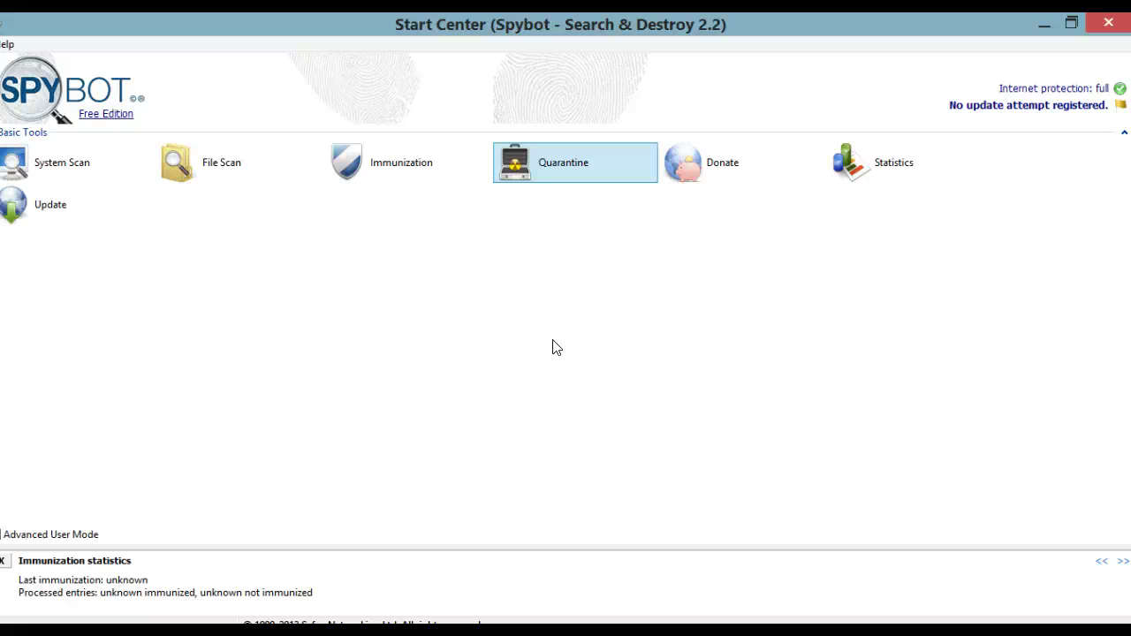
View the Immunization and File Scan tools, closing each one without immunizing or scanning anything
left_click(387, 166)
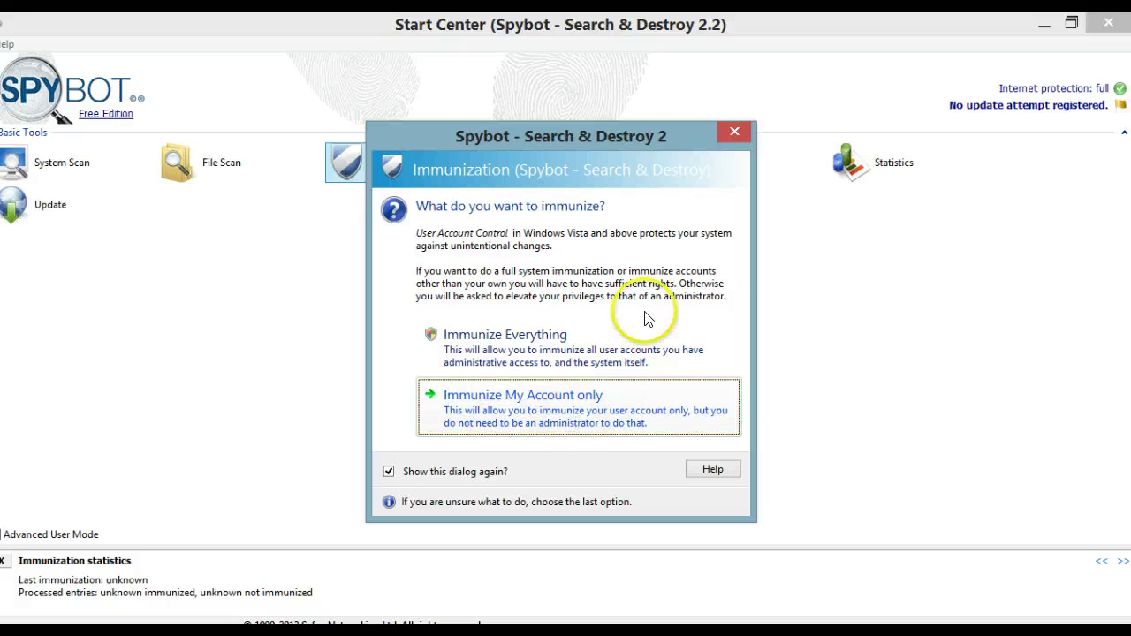
left_click(734, 129)
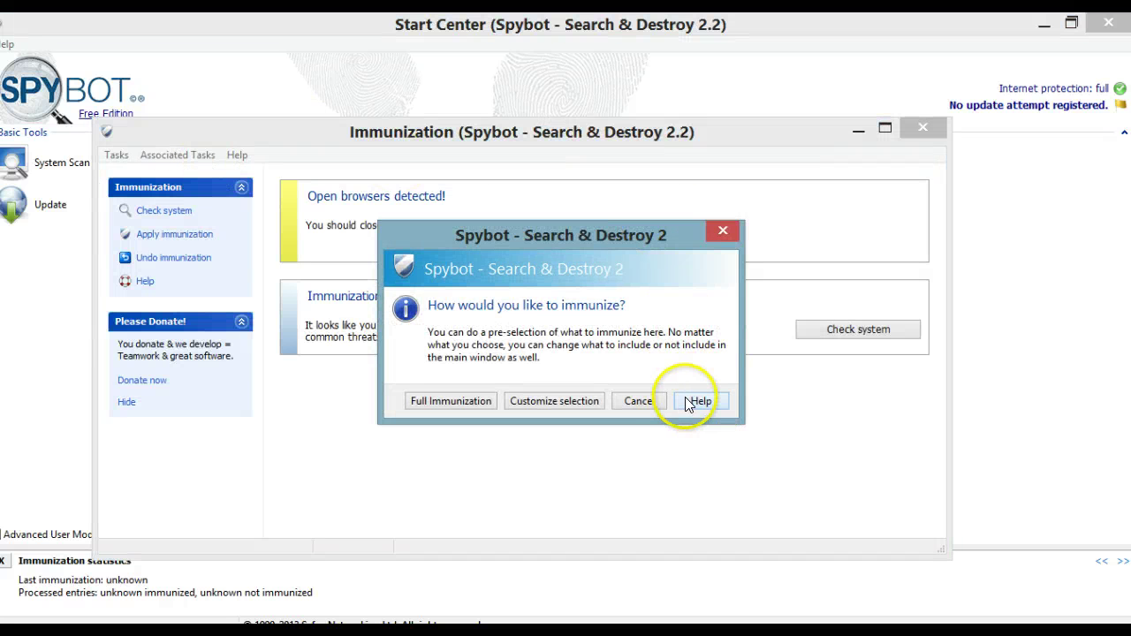
left_click(718, 233)
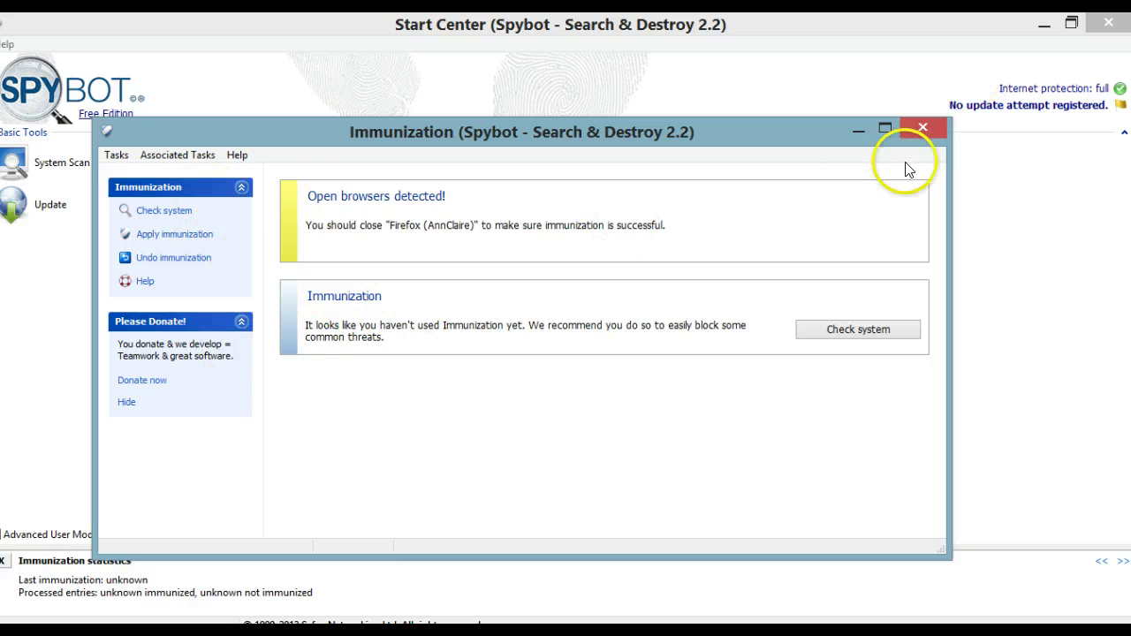
left_click(922, 132)
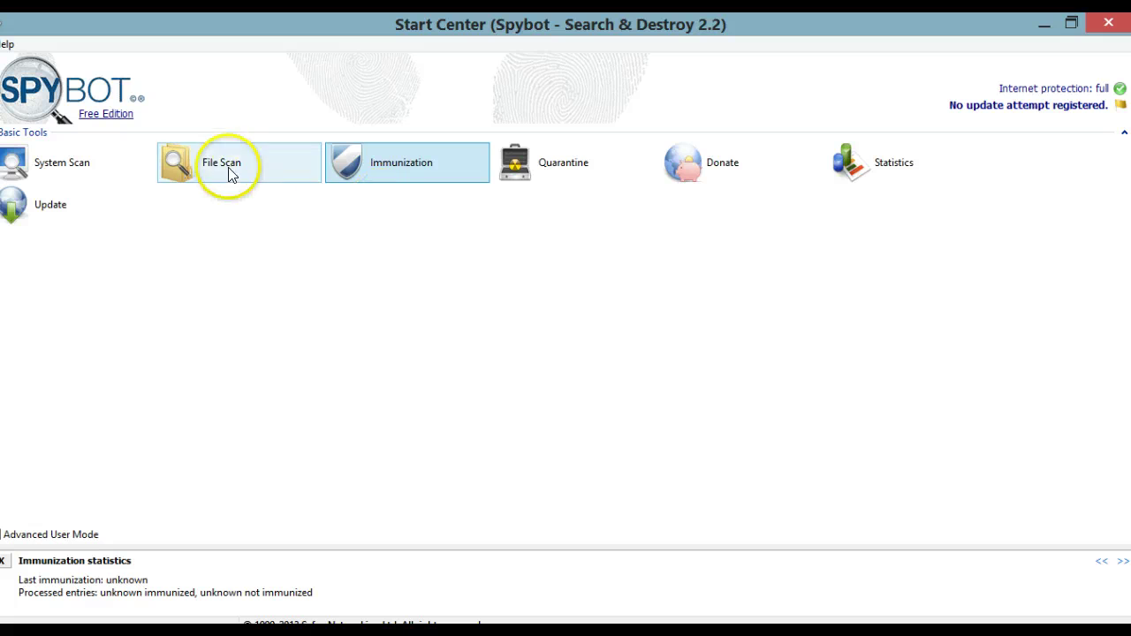
left_click(207, 168)
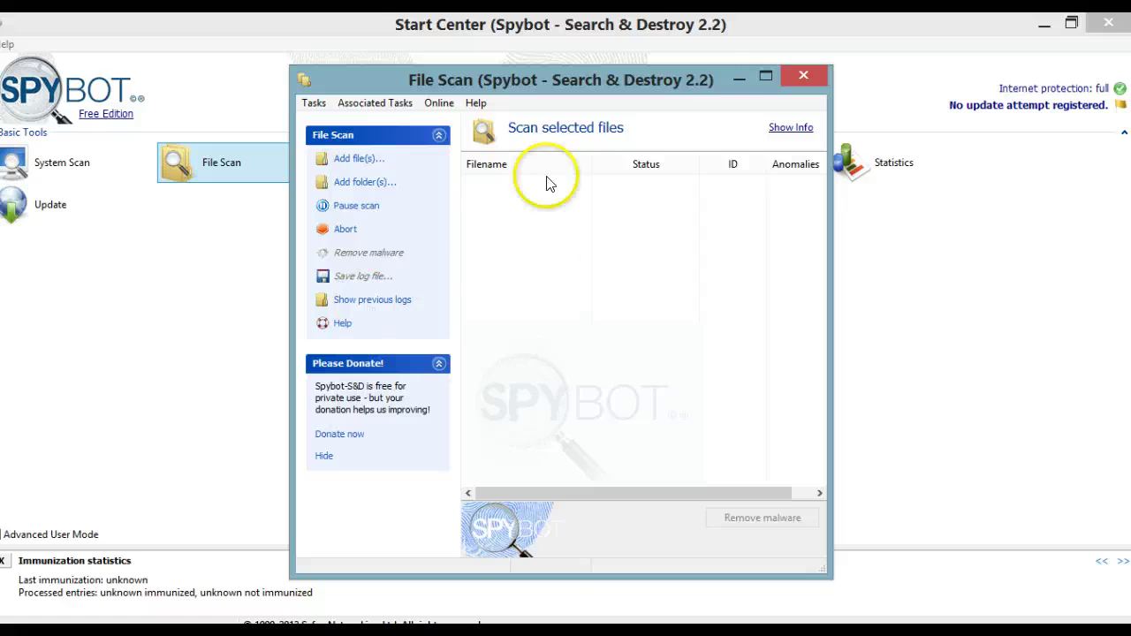
left_click(804, 77)
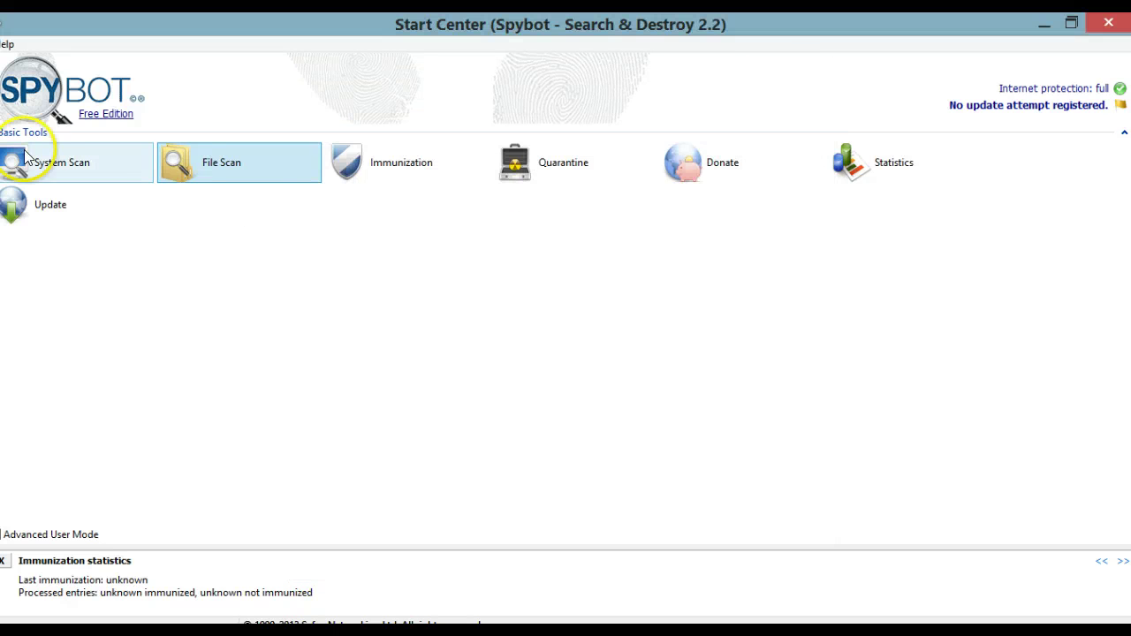
Open the Update tool and start downloading the available antispyware signature updates
left_click(46, 208)
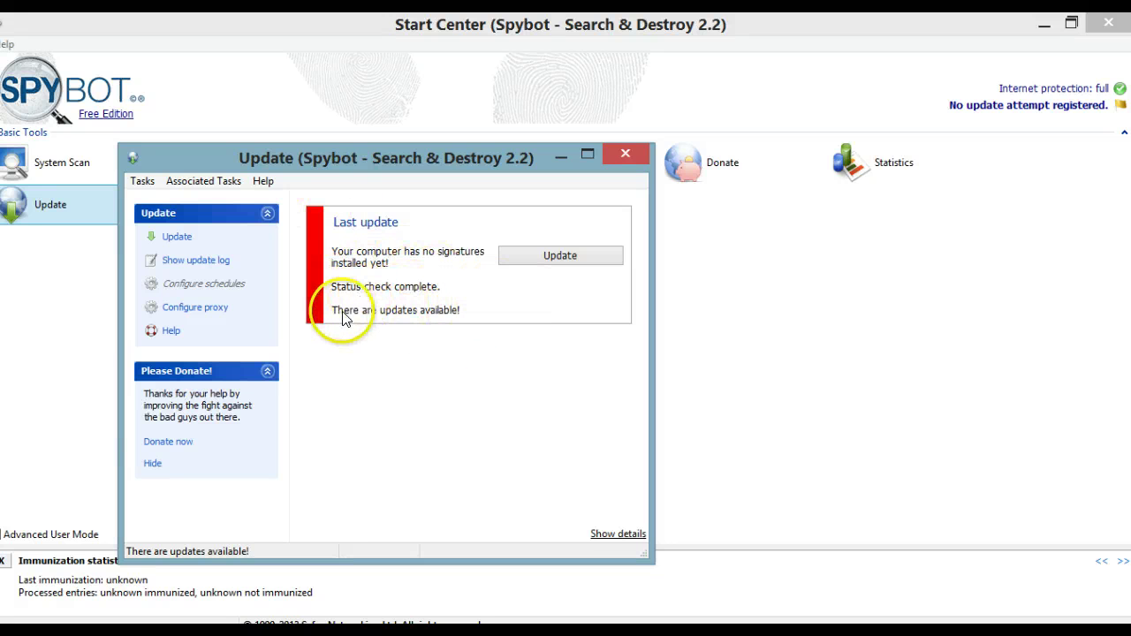
left_click(558, 257)
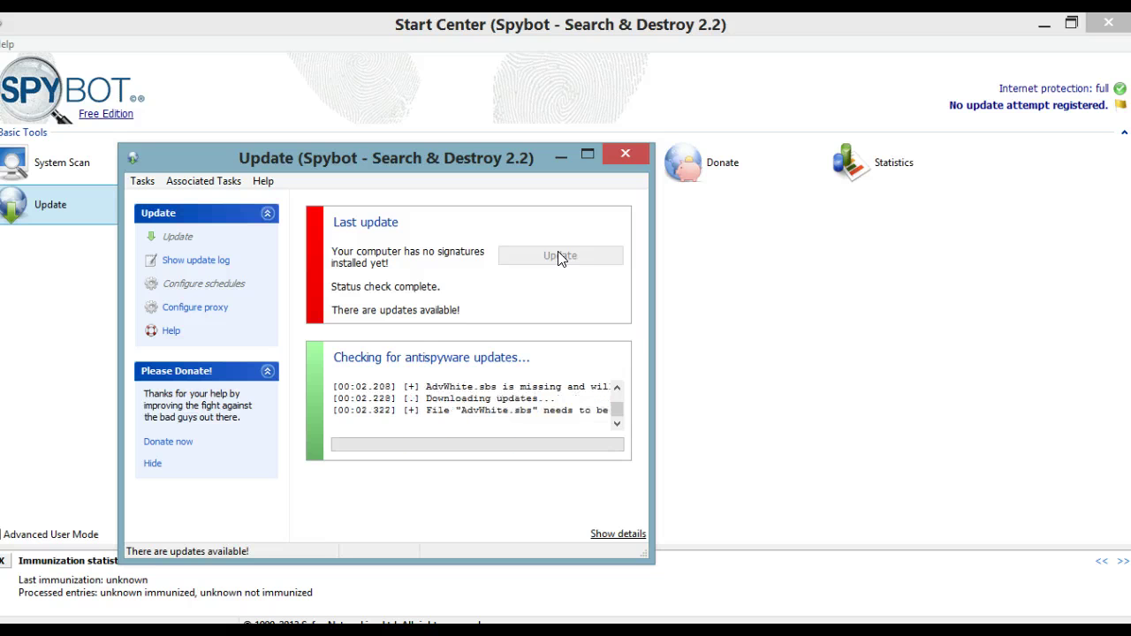
Examine the antispyware update log for the signature files being retrieved, extracted and installed
left_click(617, 389)
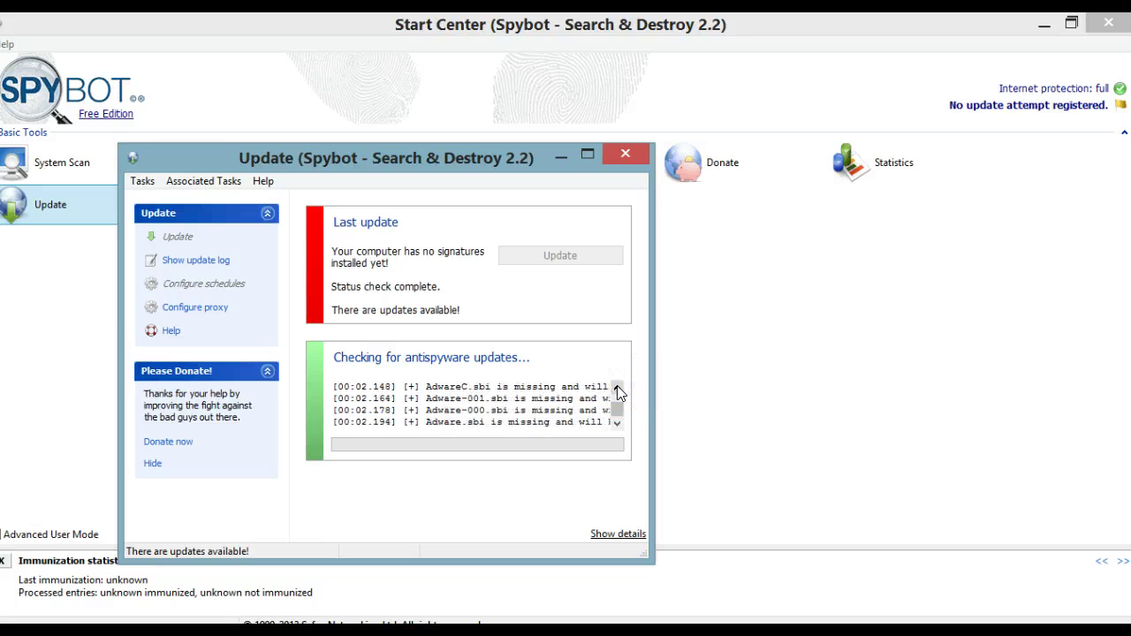
left_click(617, 389)
left_click(616, 389)
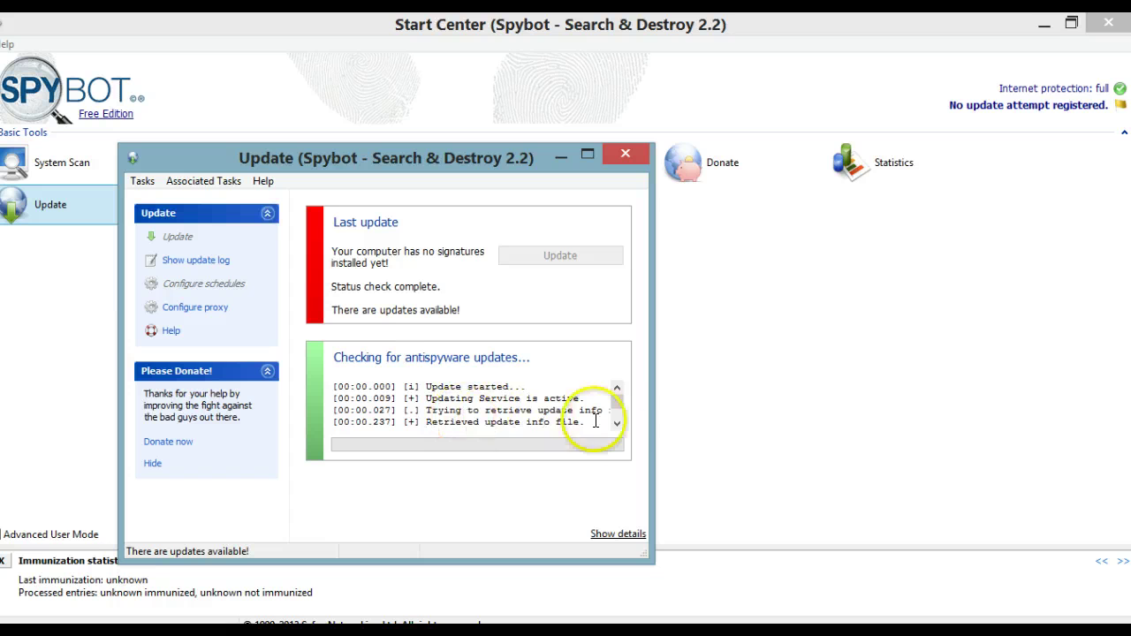
left_click(616, 426)
left_click(616, 426)
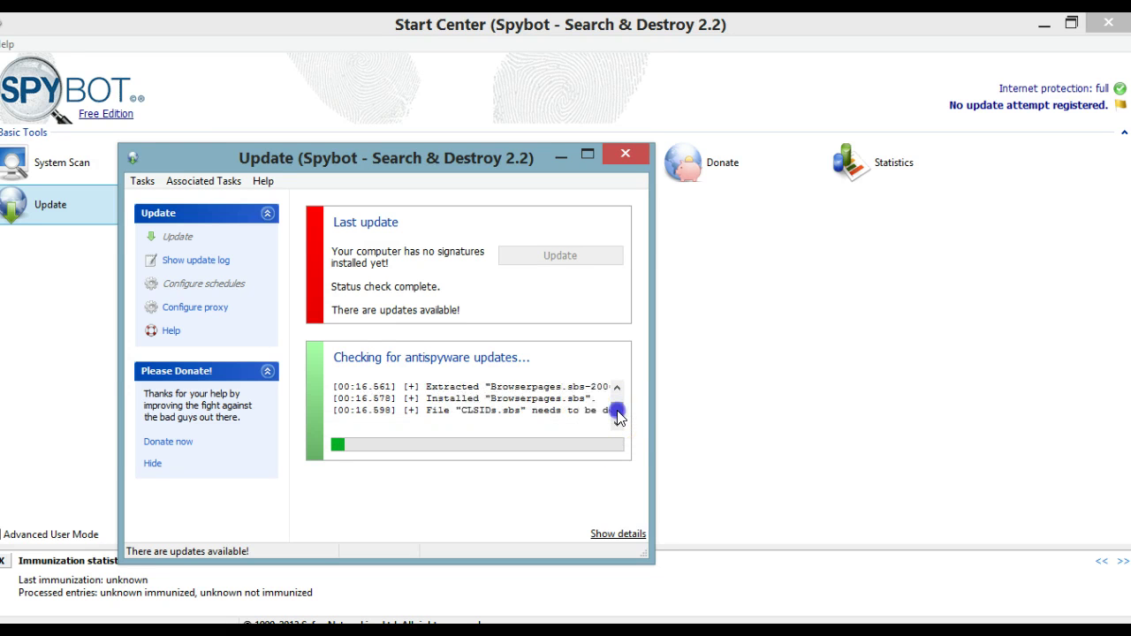
left_click(617, 411)
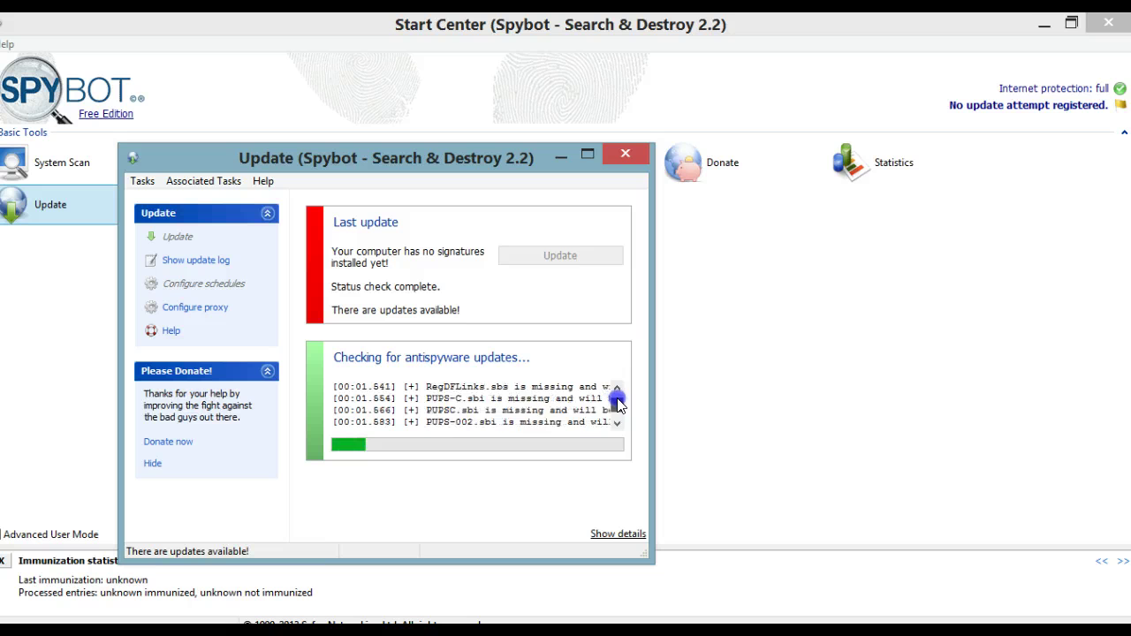
left_click(616, 398)
left_click(616, 398)
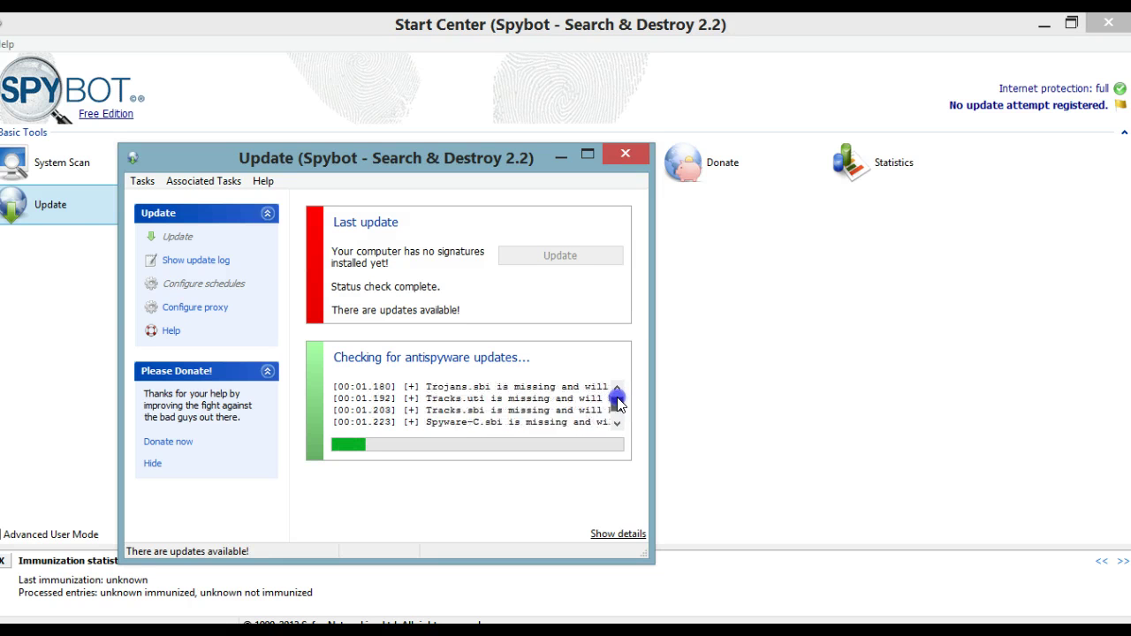
left_click(616, 398)
left_click(616, 397)
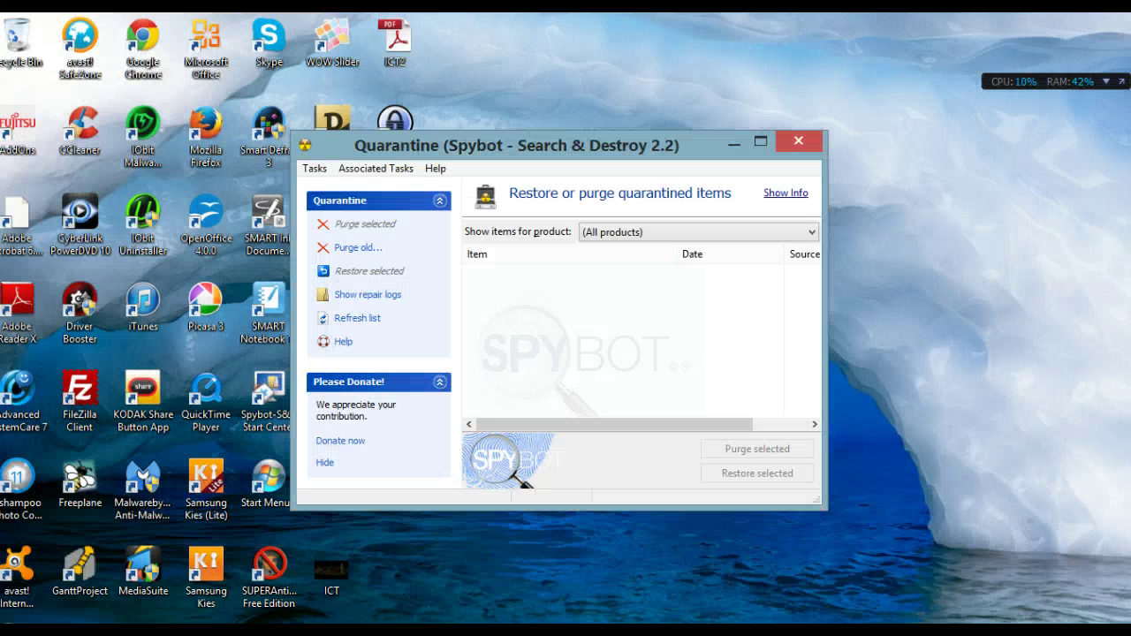
Close the Quarantine window
key("alt+F4")
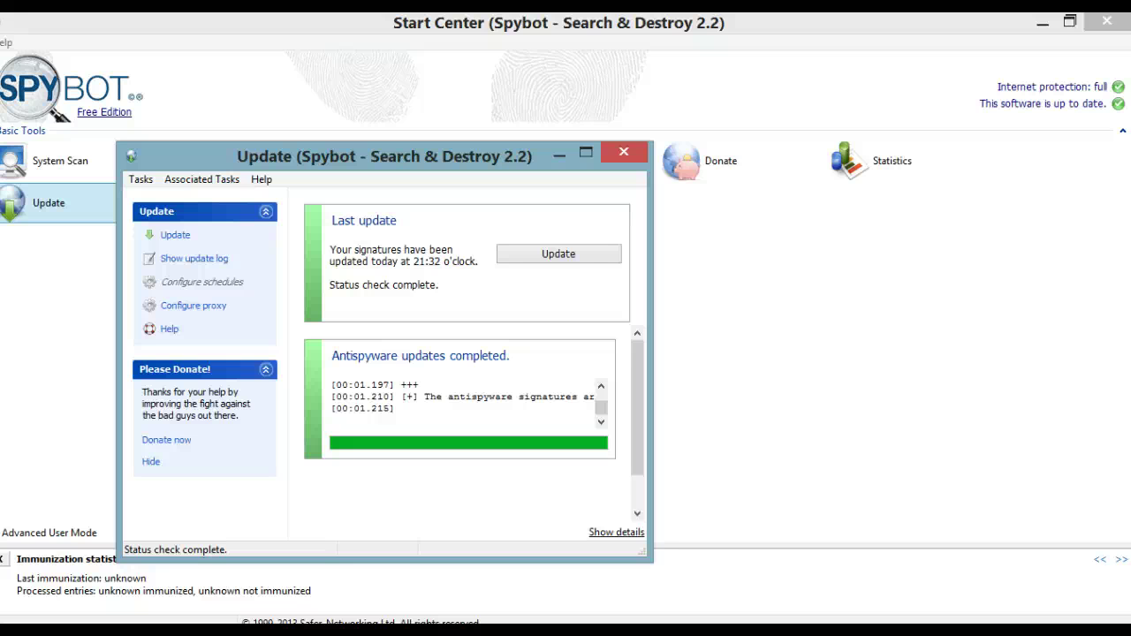
Replace the Update tool with System Scan and view its third-party cookie blocking profiles without choosing one
left_click(625, 152)
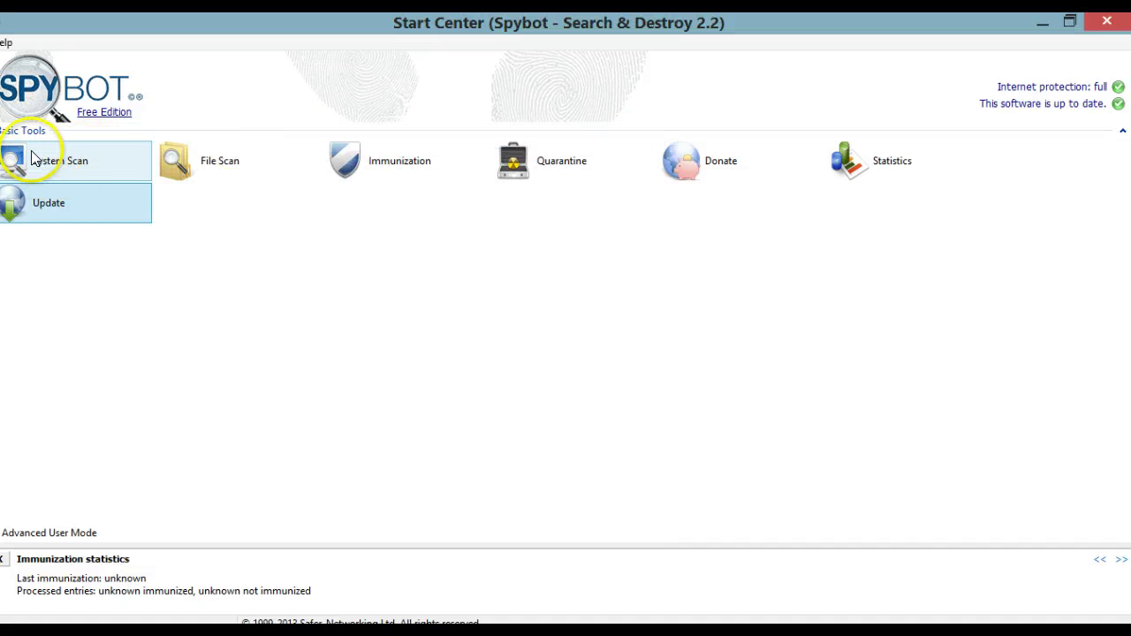
left_click(59, 154)
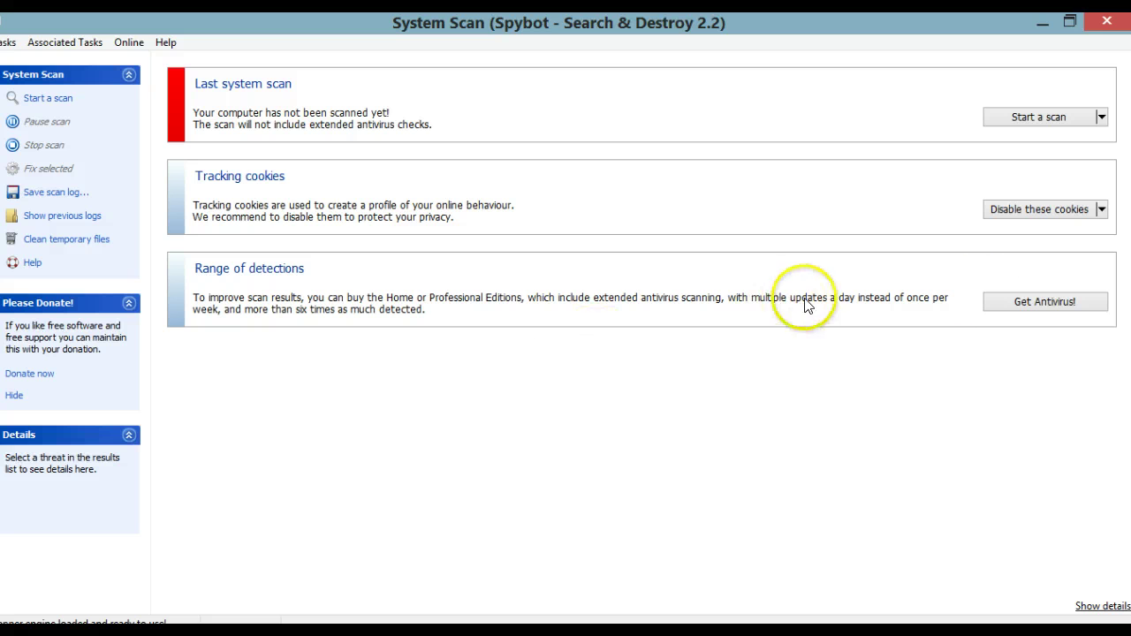
left_click(1102, 213)
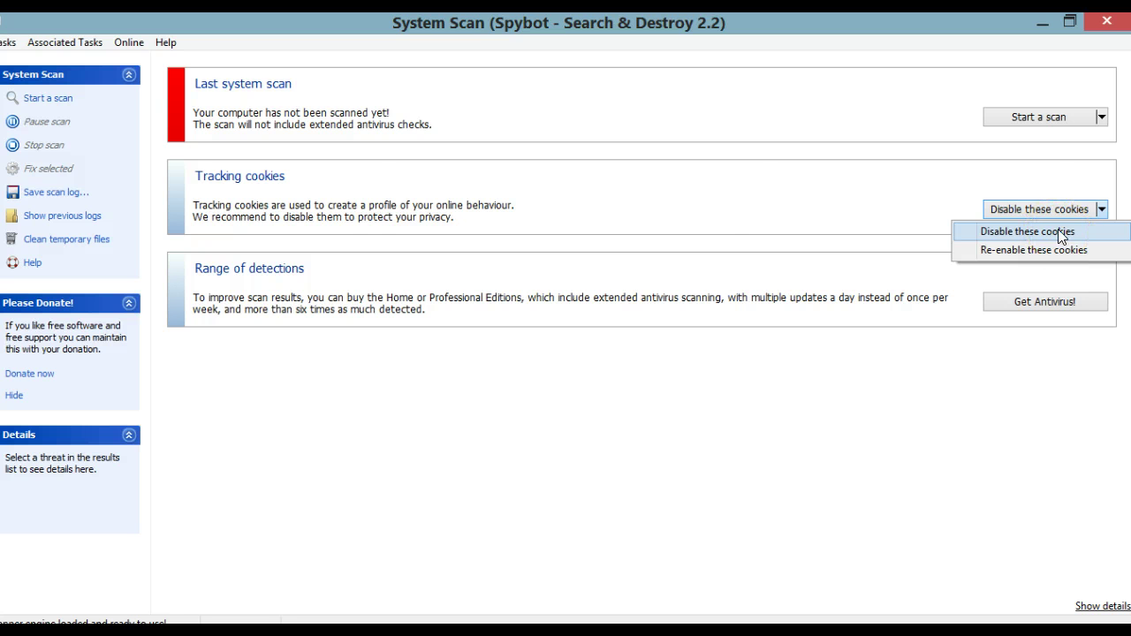
left_click(1061, 234)
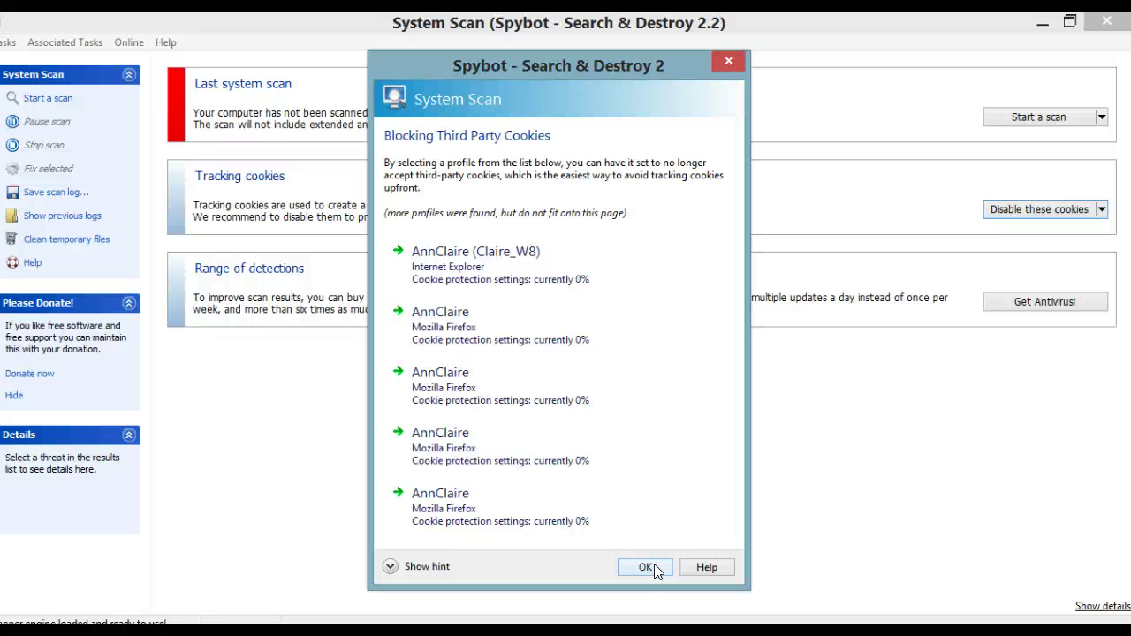
left_click(654, 569)
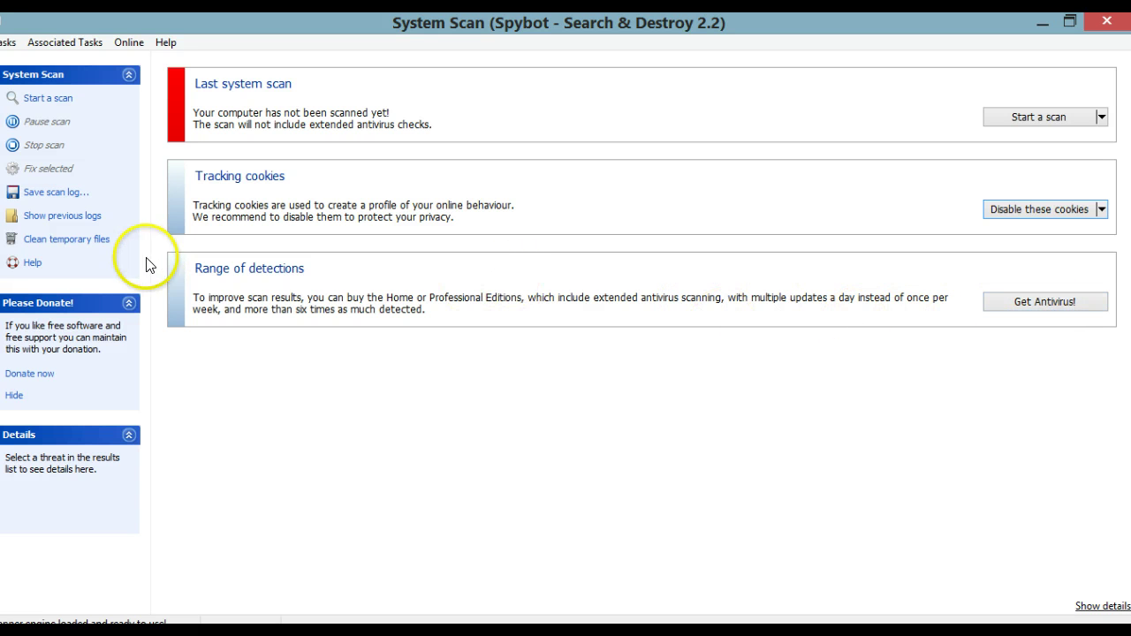
Run a full system scan and open its results list
left_click(1024, 116)
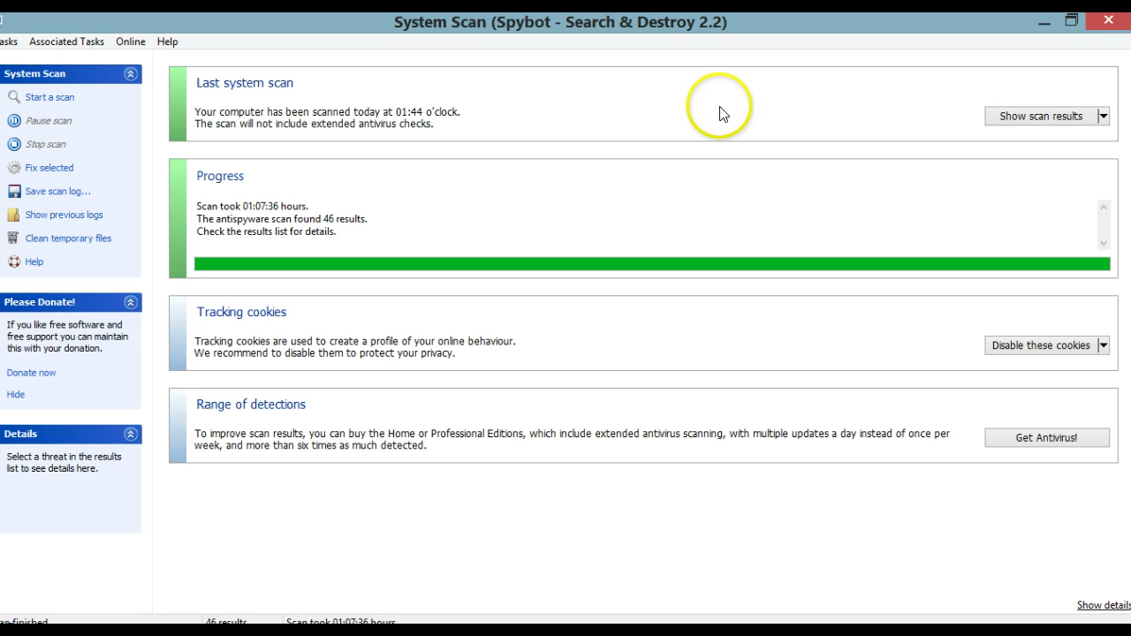
left_click(1048, 125)
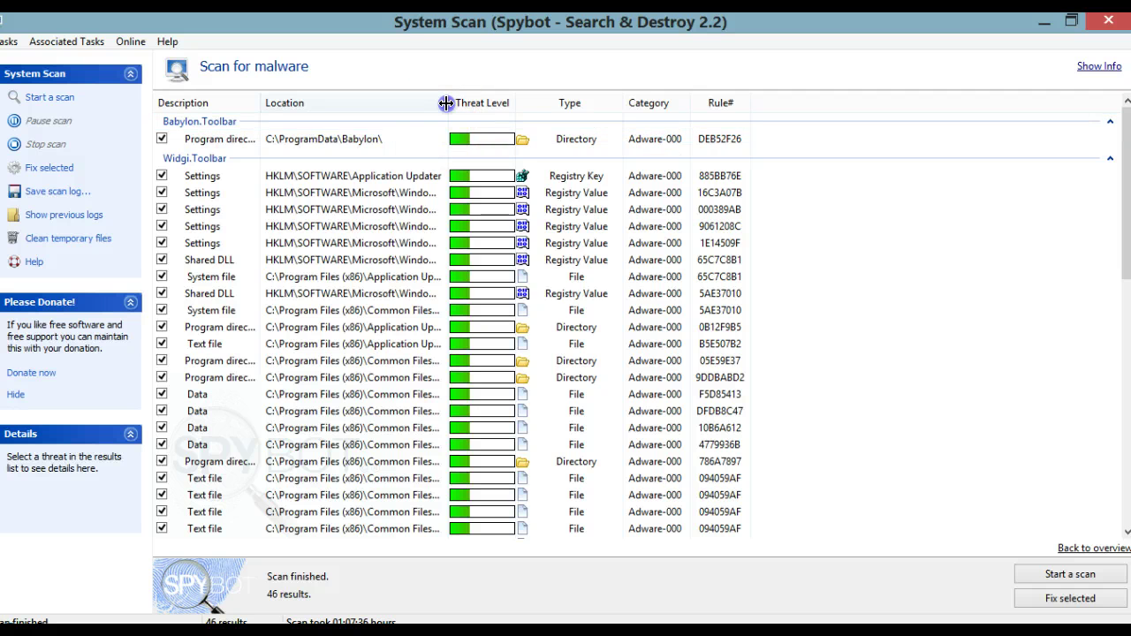
Widen the Location column and examine the detected items, their threat levels, types and categories through to the Cookie group
left_click_drag(449, 102, 521, 103)
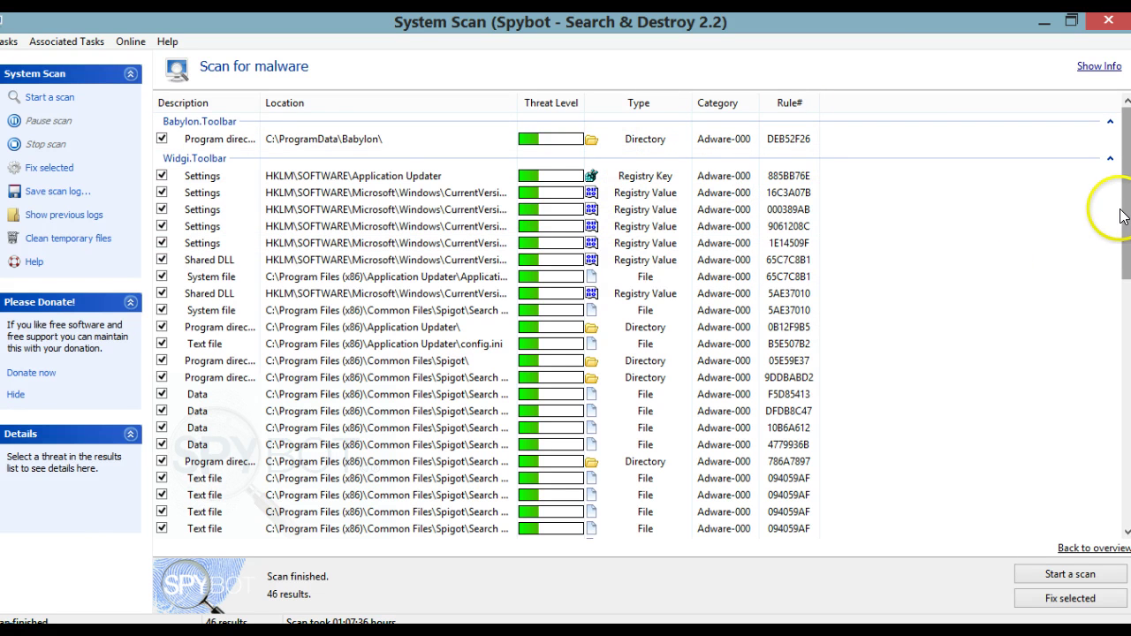
scroll(1127, 221, "down", 1)
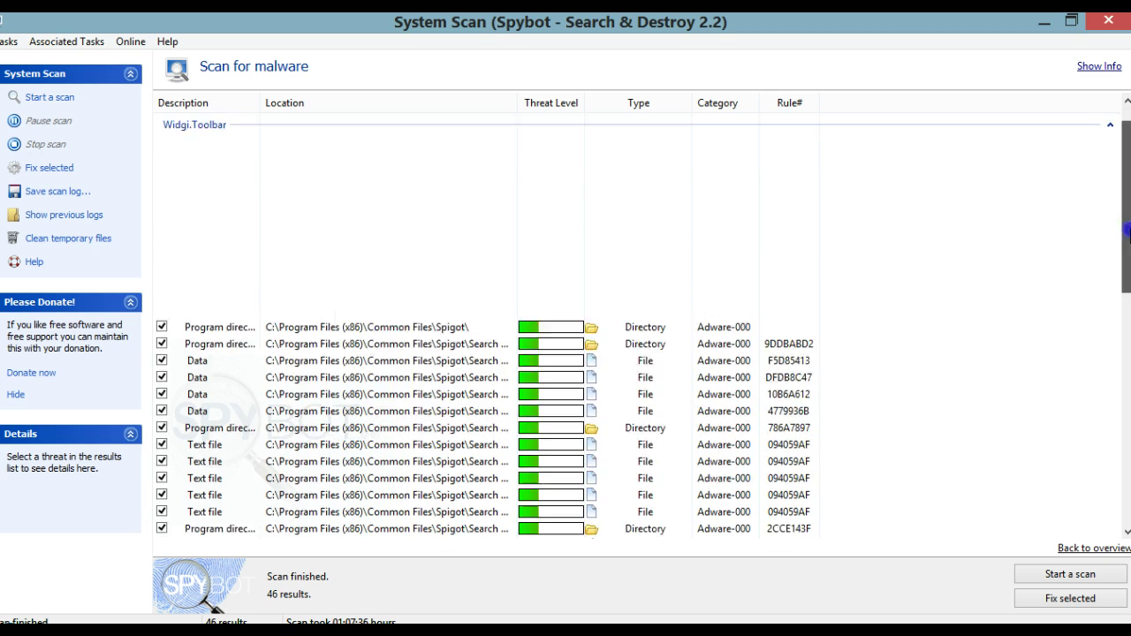
scroll(1127, 220, "down", 3)
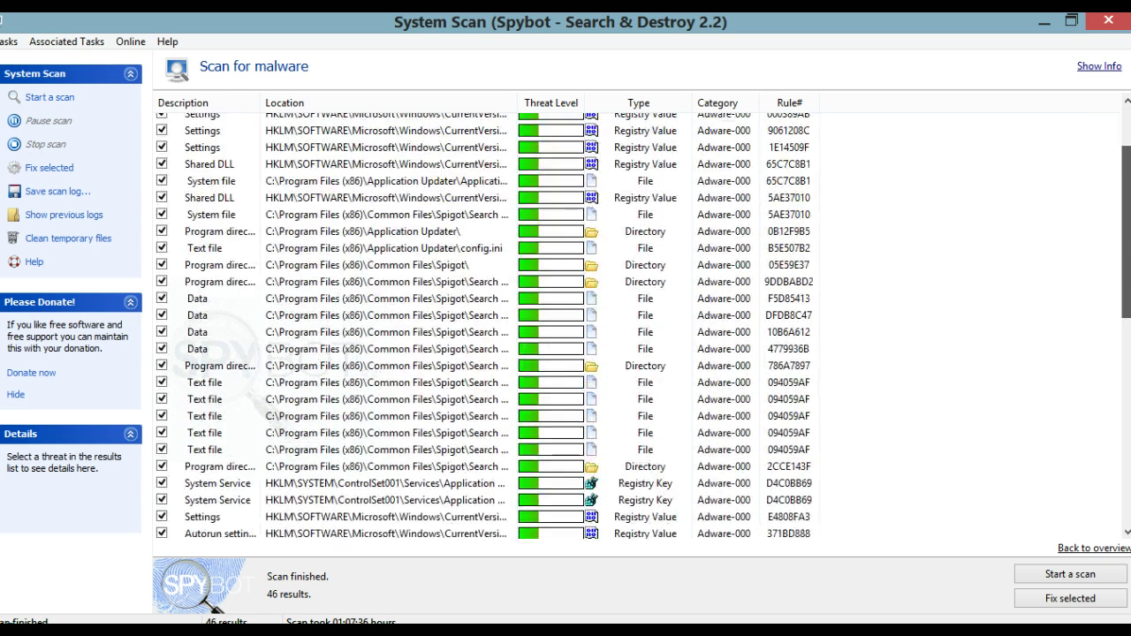
scroll(1127, 221, "down", 3)
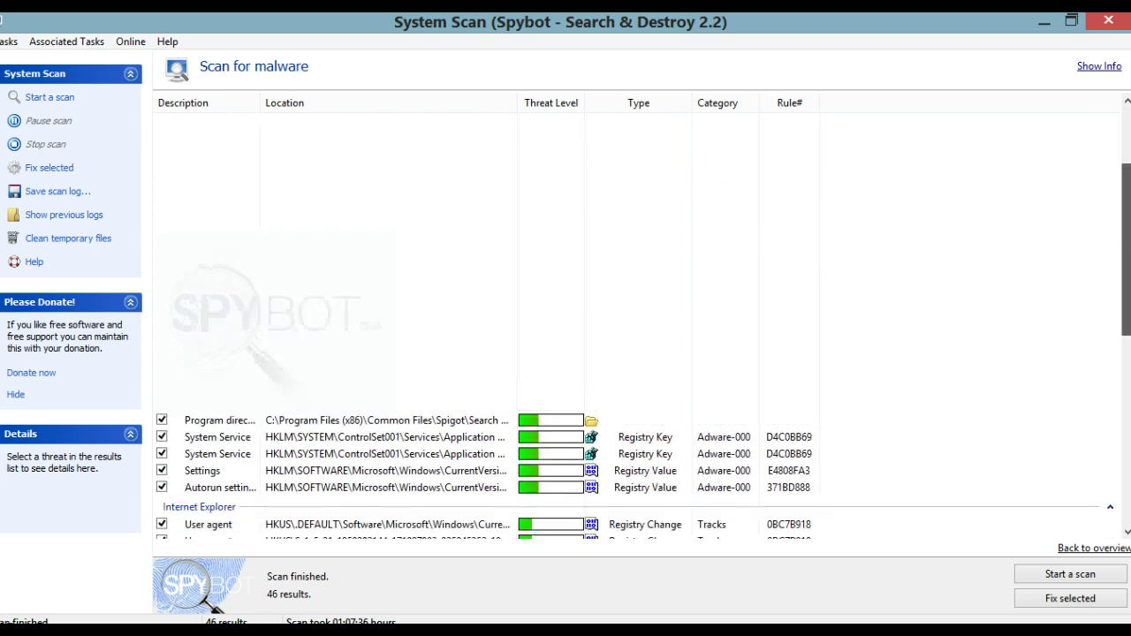
scroll(1127, 221, "down", 3)
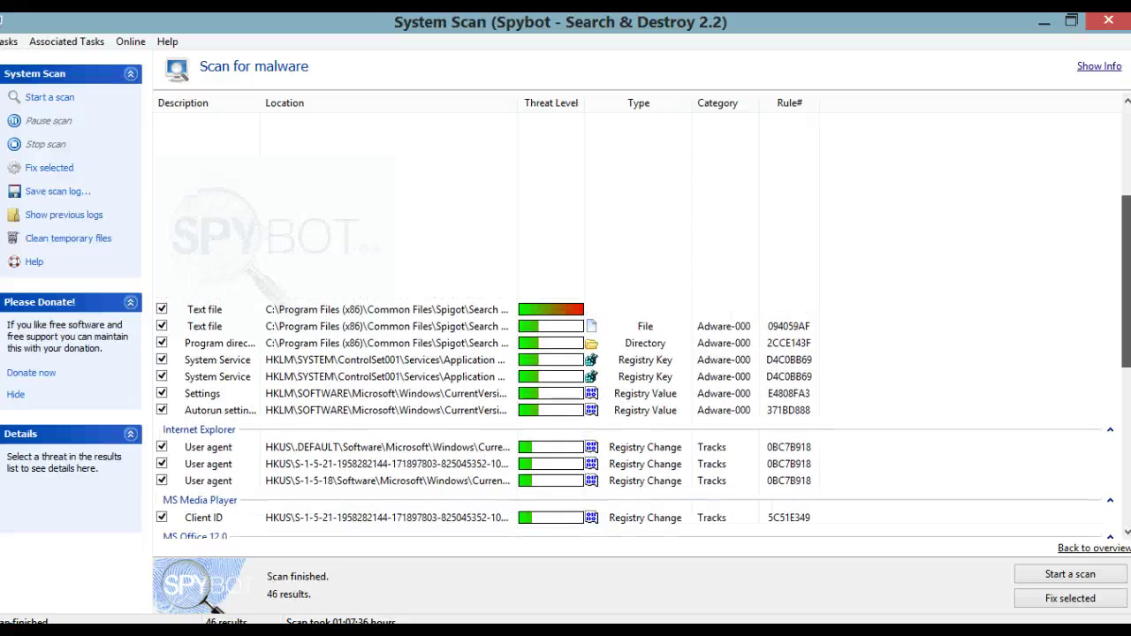
scroll(592, 522, "down", 3)
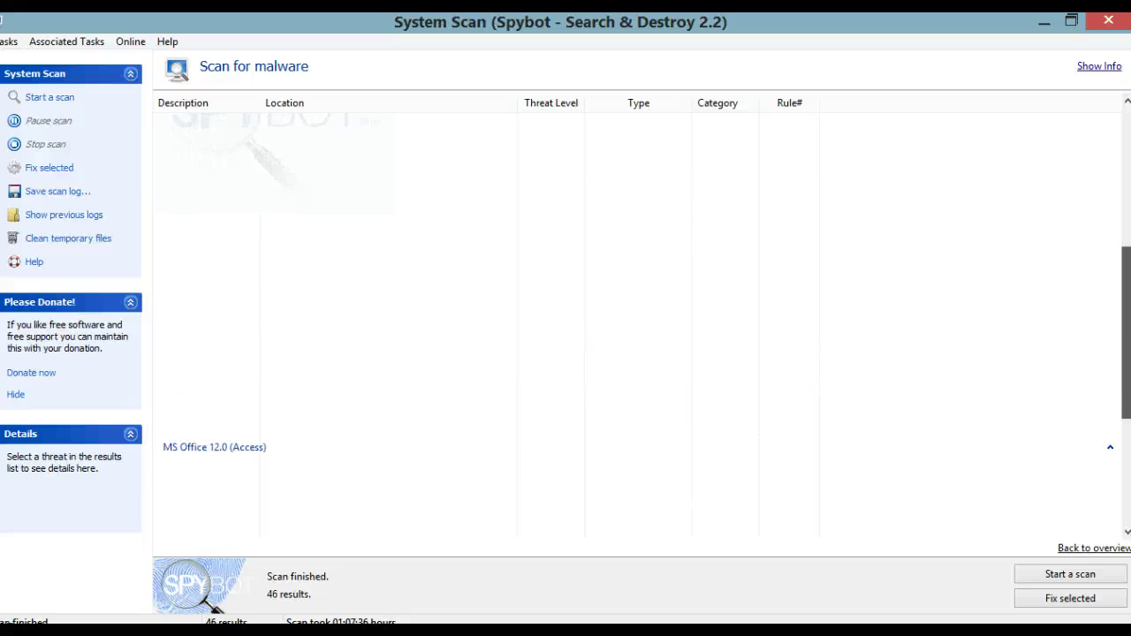
scroll(618, 353, "down", 1)
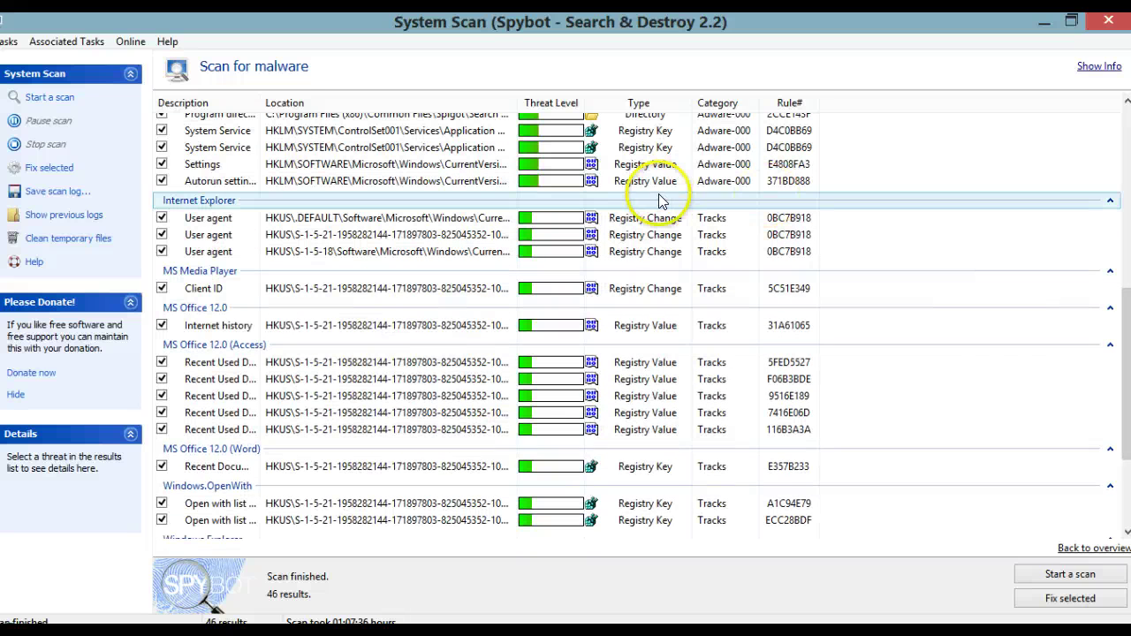
left_click(603, 148)
left_click(656, 234)
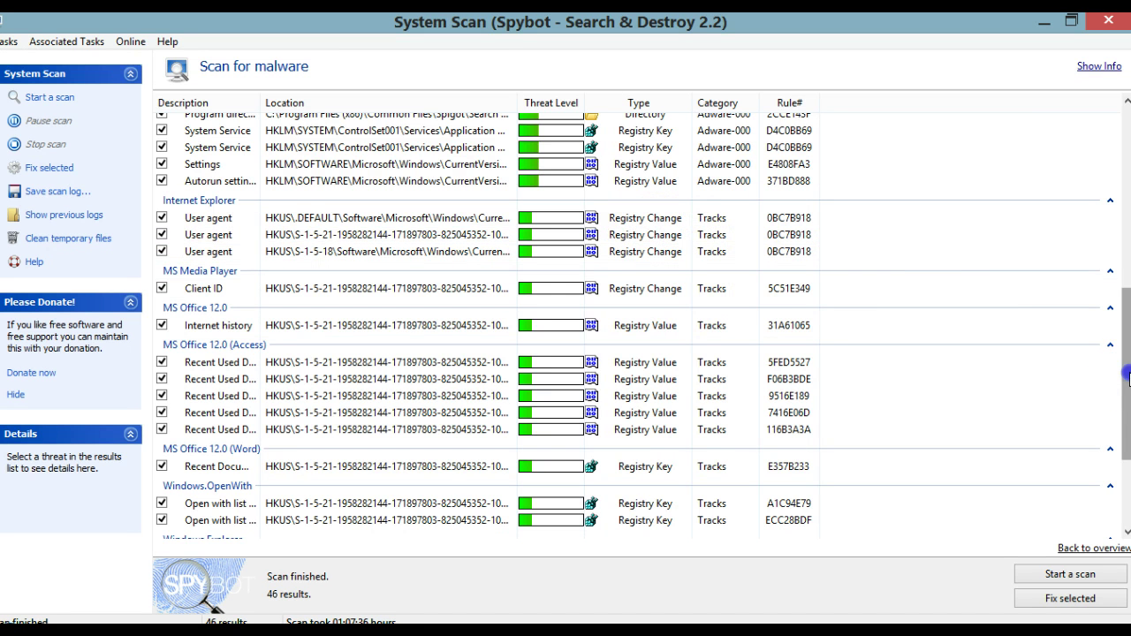
scroll(1120, 367, "down", 1)
scroll(643, 326, "down", 2)
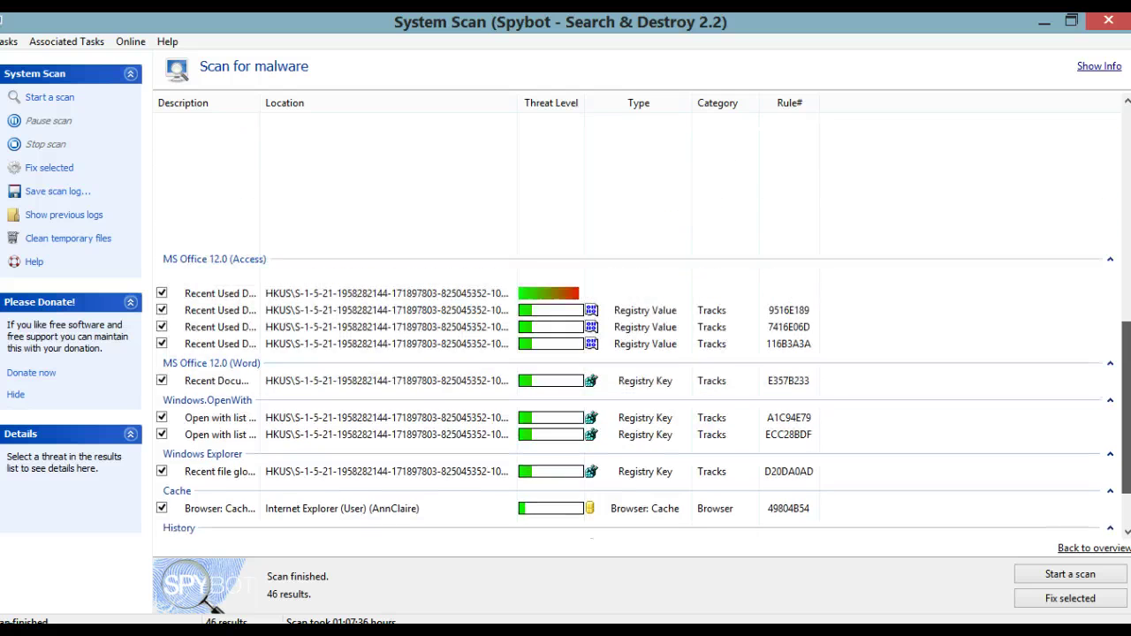
scroll(644, 326, "down", 2)
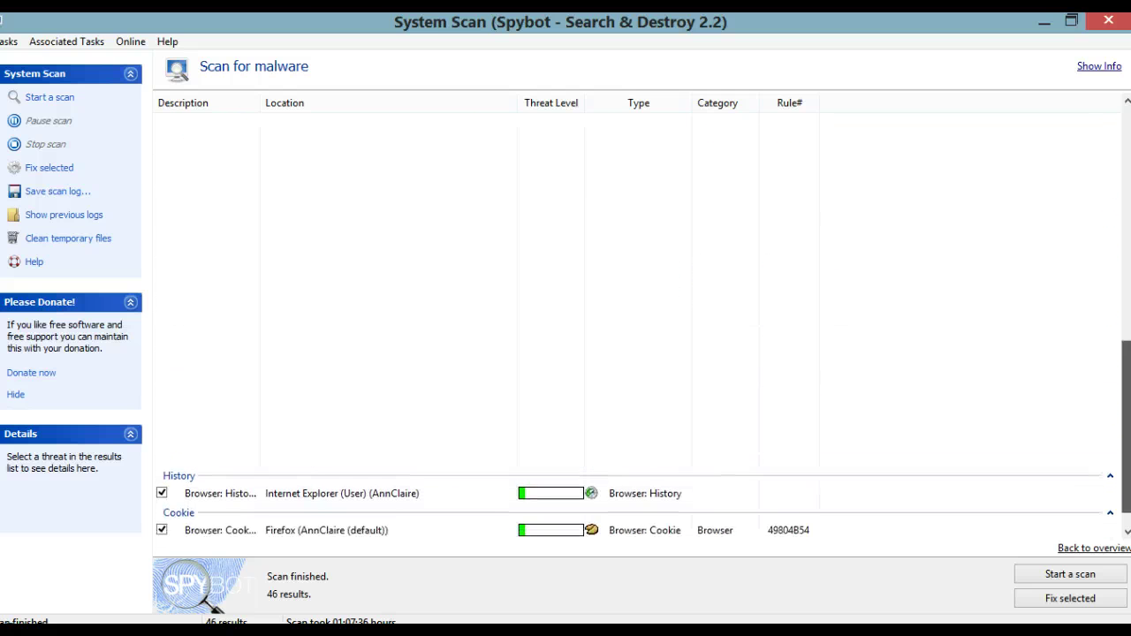
scroll(644, 326, "down", 1)
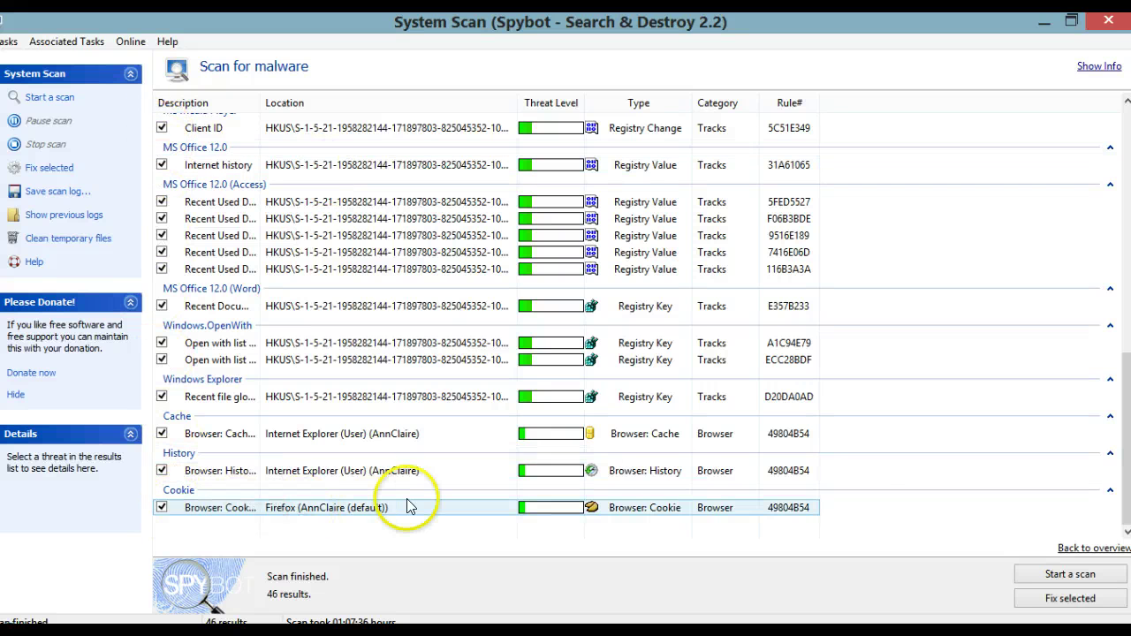
Fix all the selected scan results and continue the cleaning with administrator privileges
left_click(1074, 601)
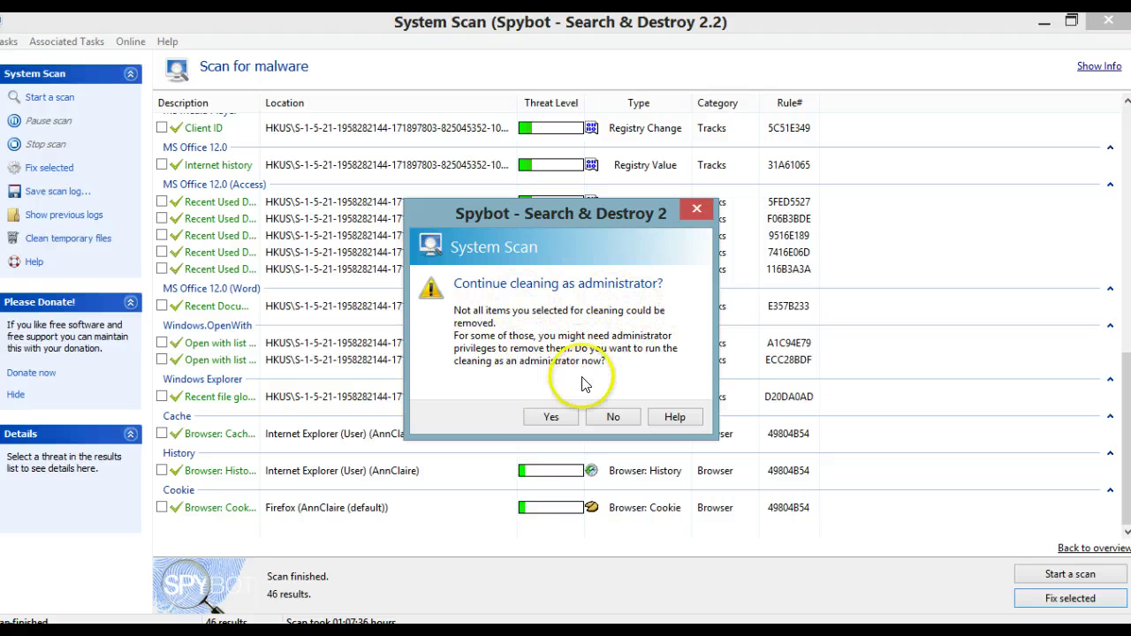
left_click(558, 416)
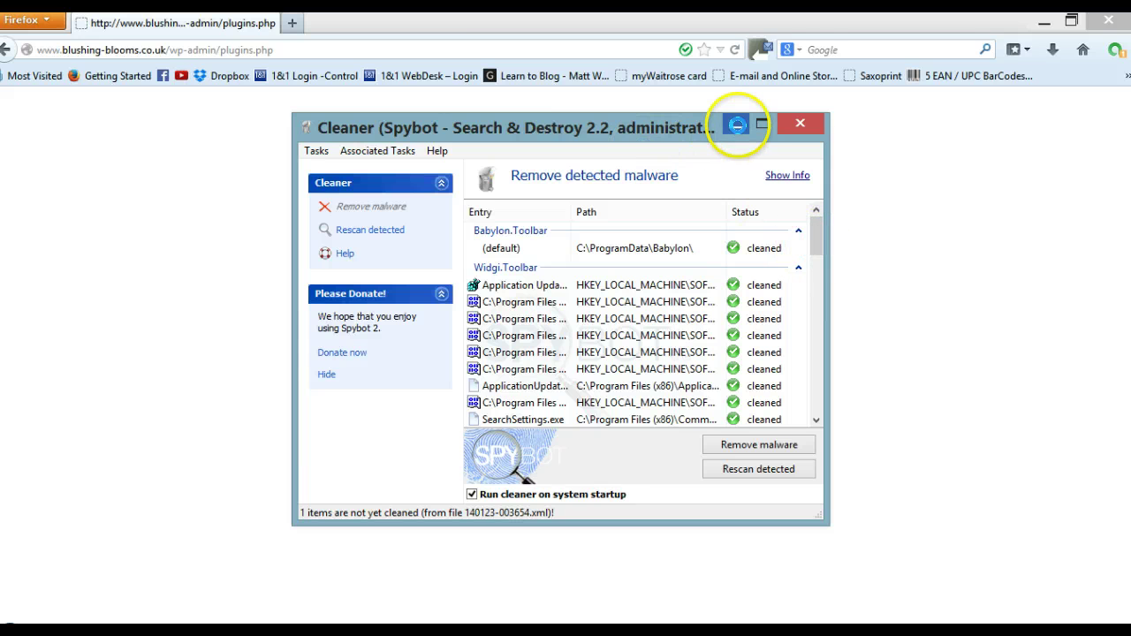
Minimize the Cleaner window, bring it back in front of the Start Center and maximize it
left_click(737, 128)
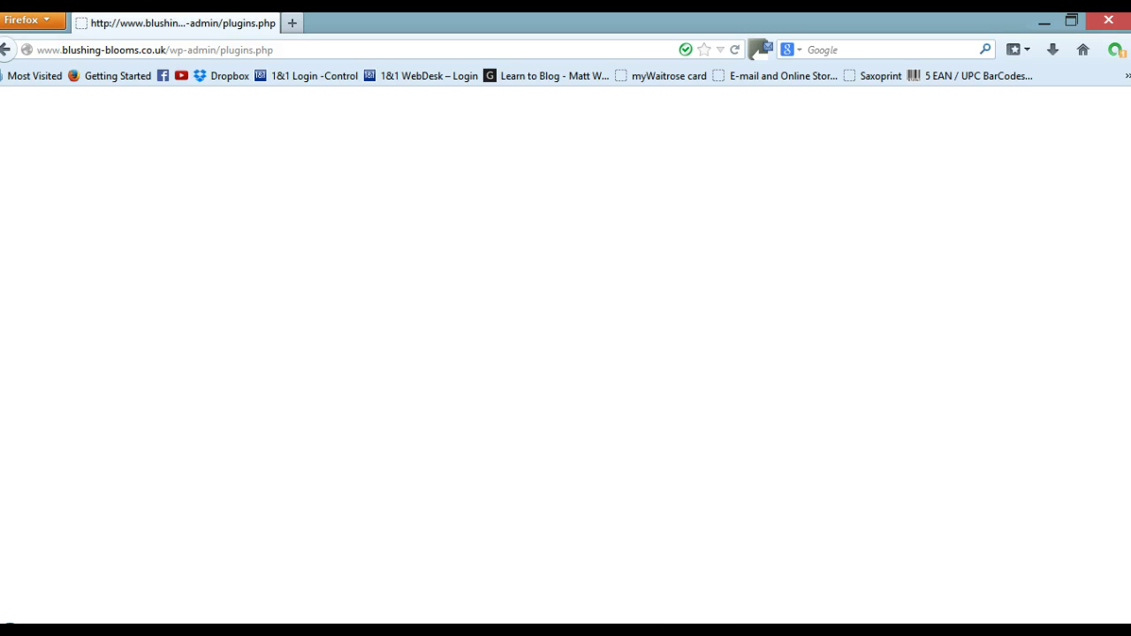
left_click(698, 633)
left_click(687, 631)
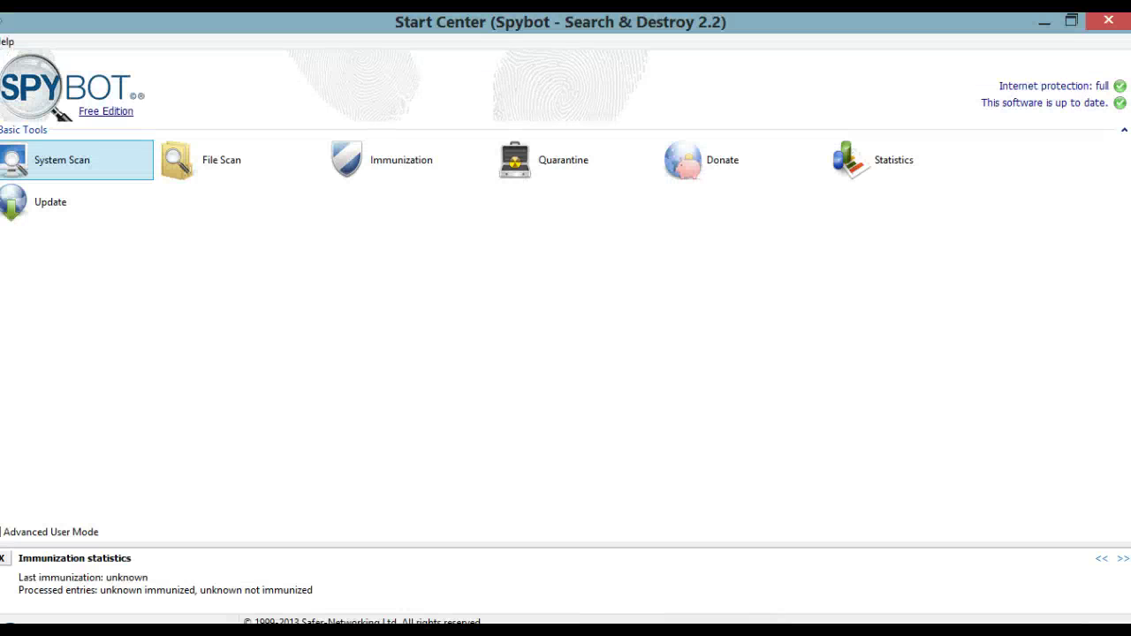
left_click(692, 631)
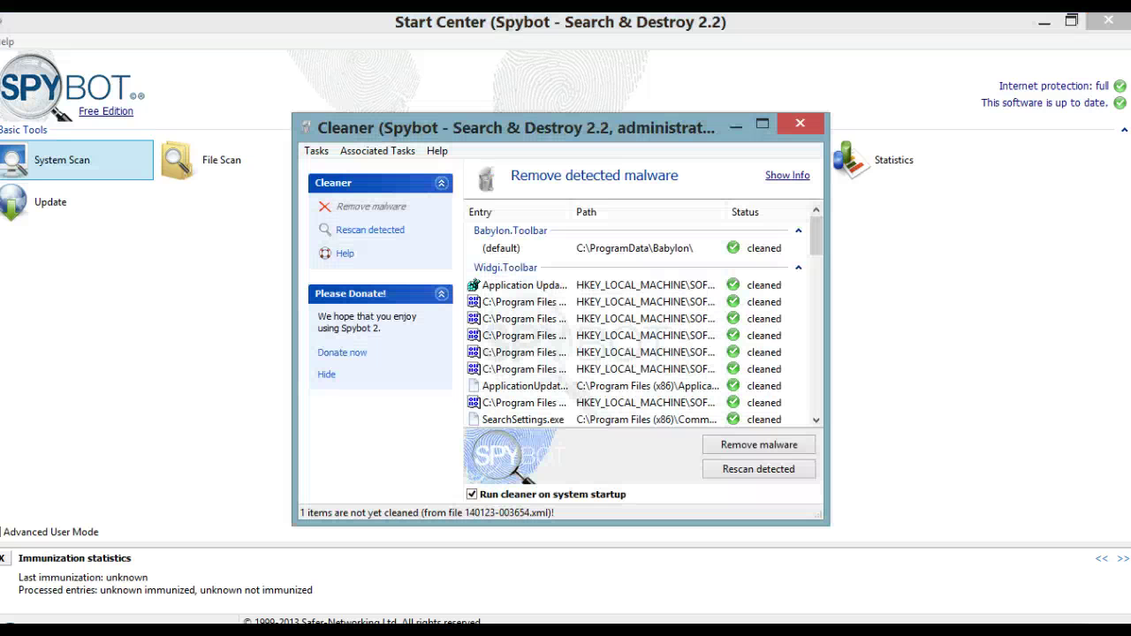
left_click(765, 123)
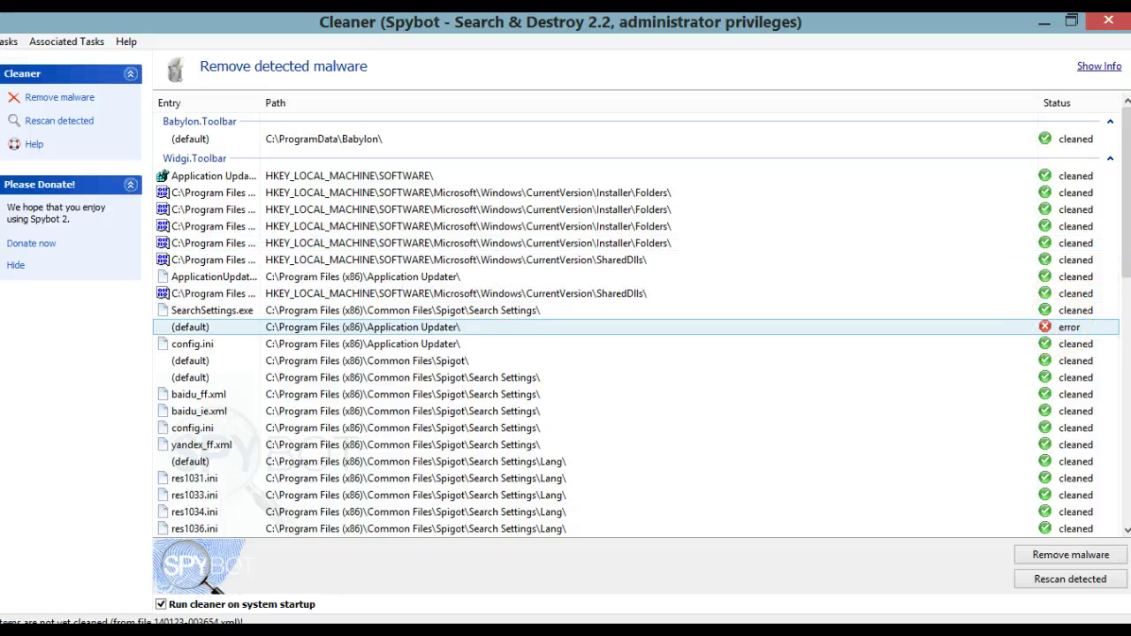
Remove the remaining Application Updater malware entry in the Cleaner, creating a restore point first
mouse_move(1127, 203)
left_mouse_down()
mouse_move(1127, 440)
mouse_move(1127, 197)
left_mouse_up()
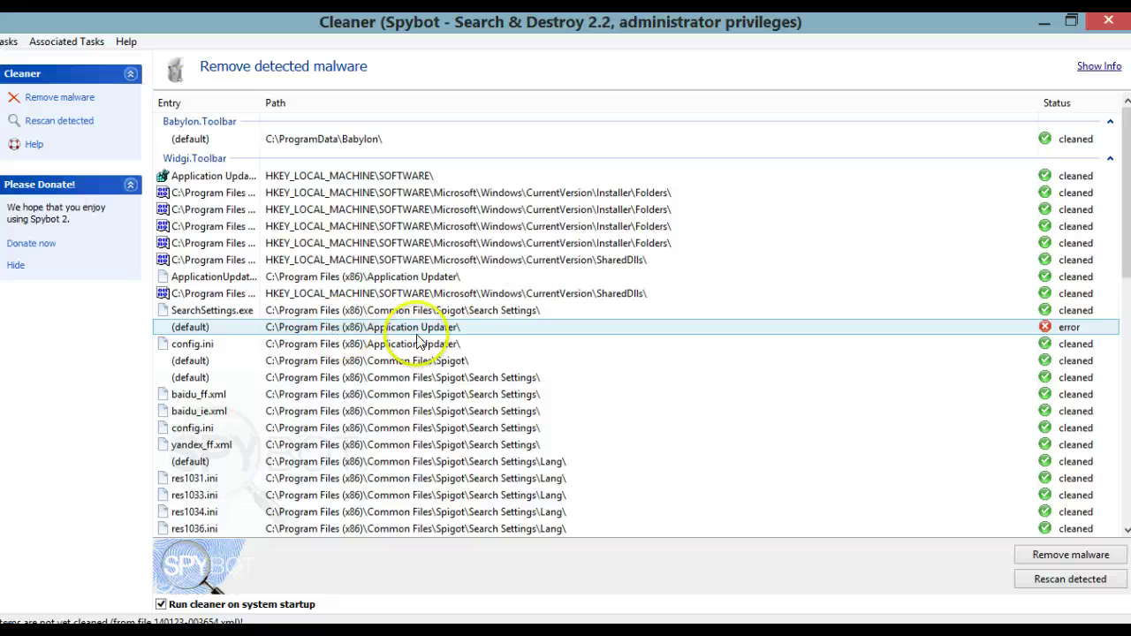
left_click(1045, 555)
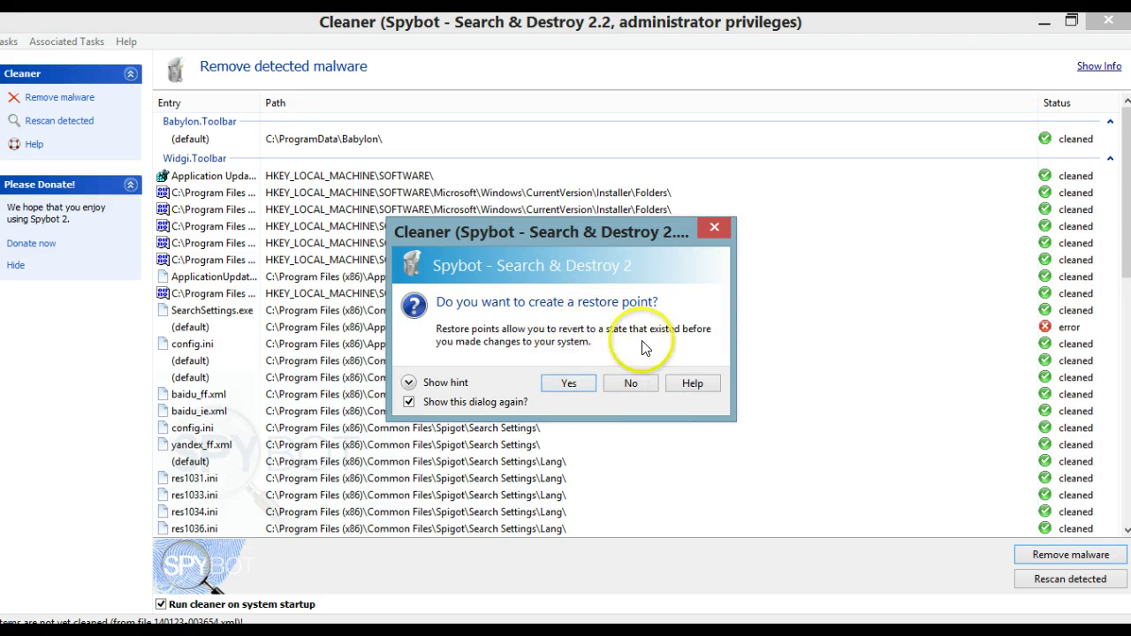
left_click(582, 383)
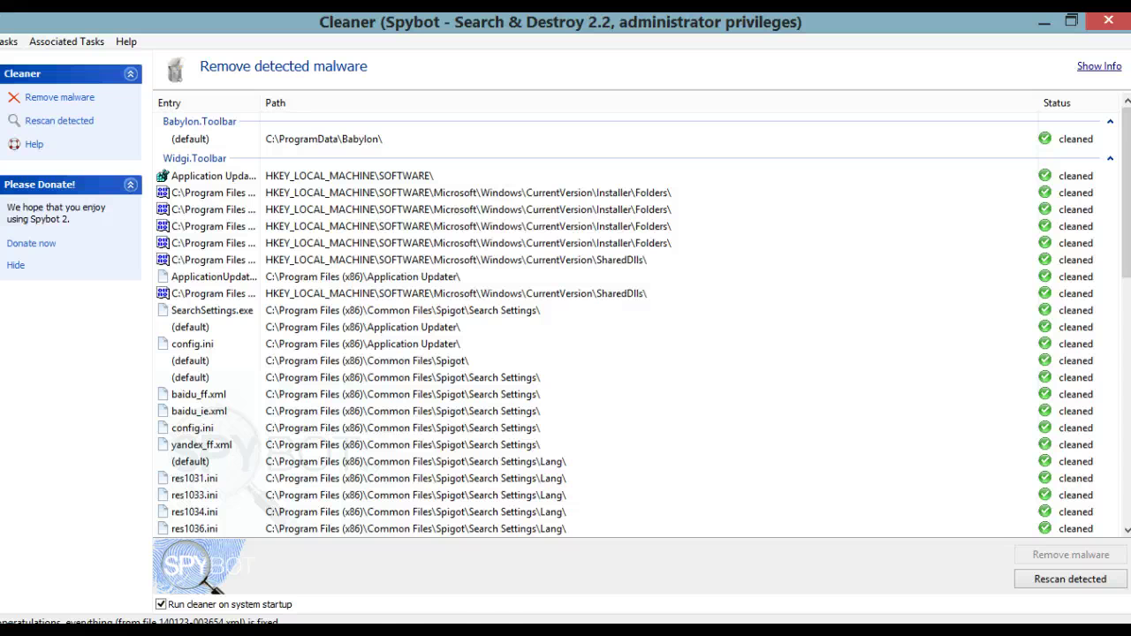
Review the cleaned entries to the end of the list and start a new system scan from the Cleaner's rescan option
left_click_drag(1127, 193, 1127, 439)
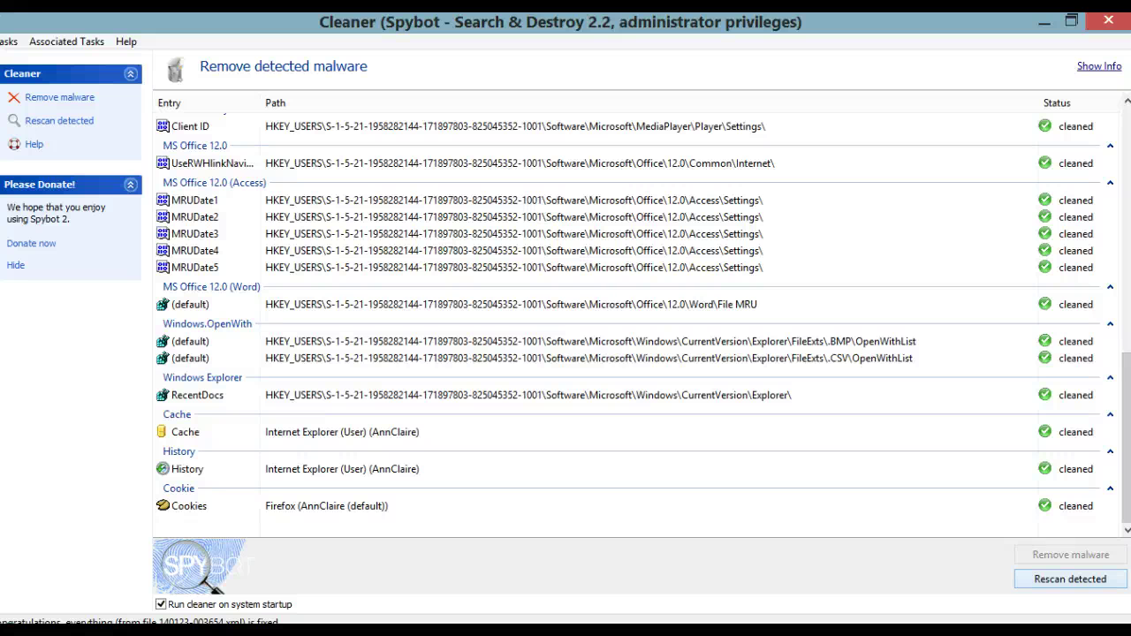
left_click(1077, 582)
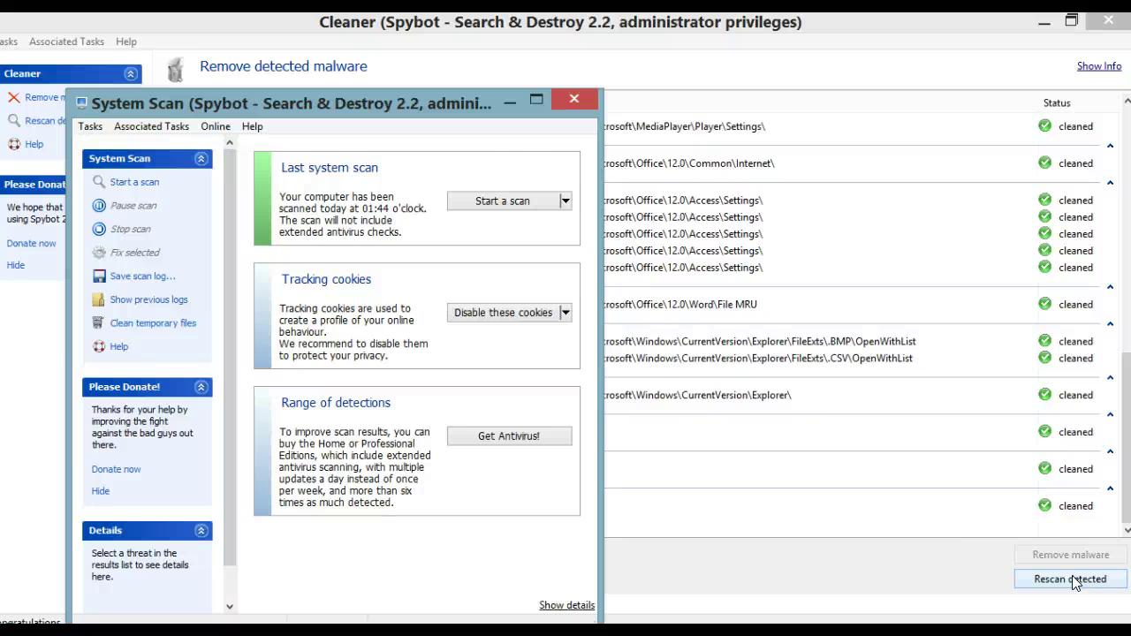
left_click(782, 470)
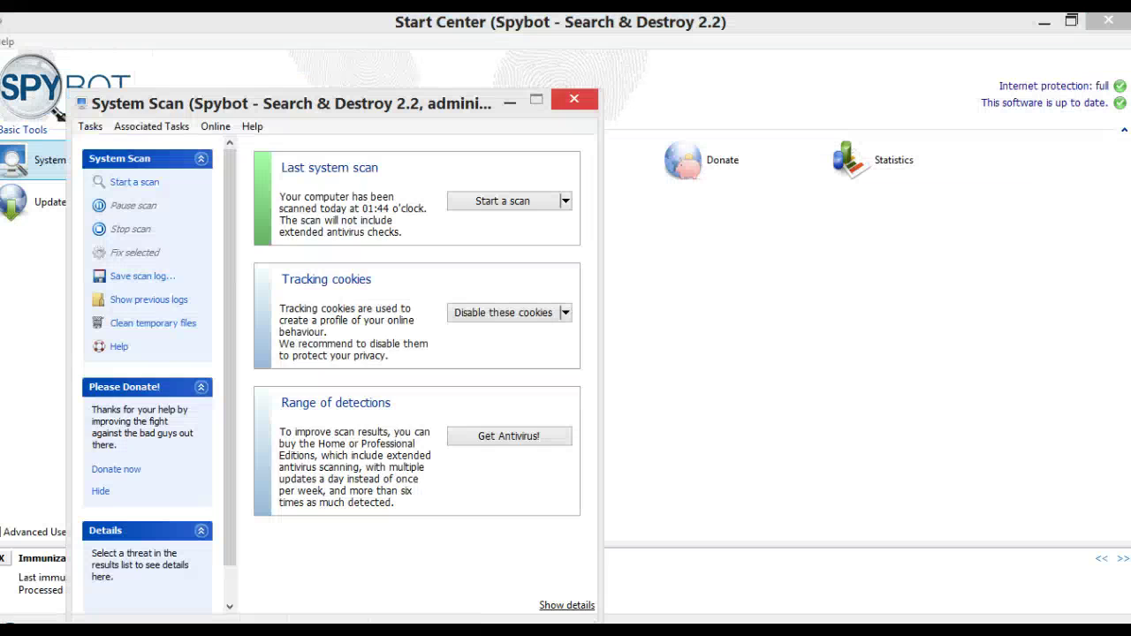
left_click(676, 543)
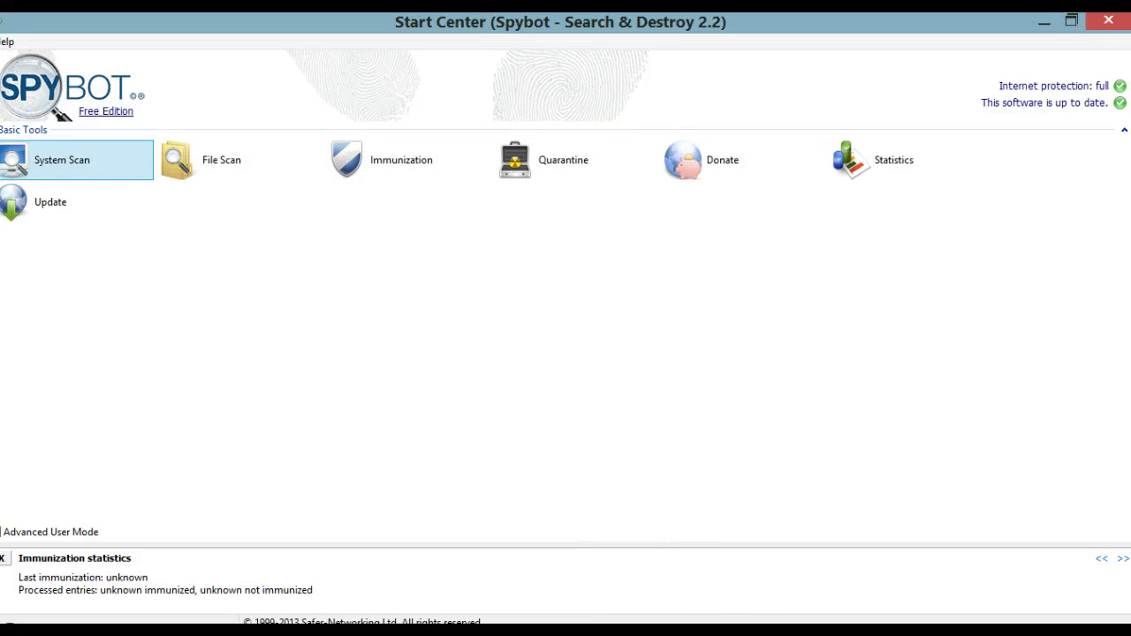
left_click(623, 504)
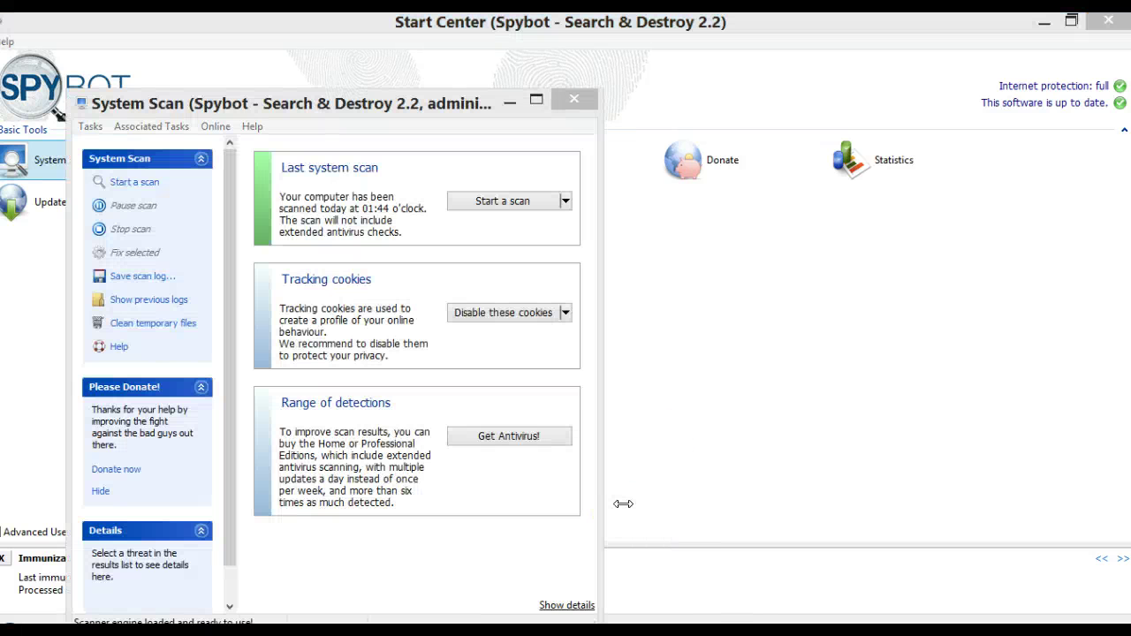
key("Return")
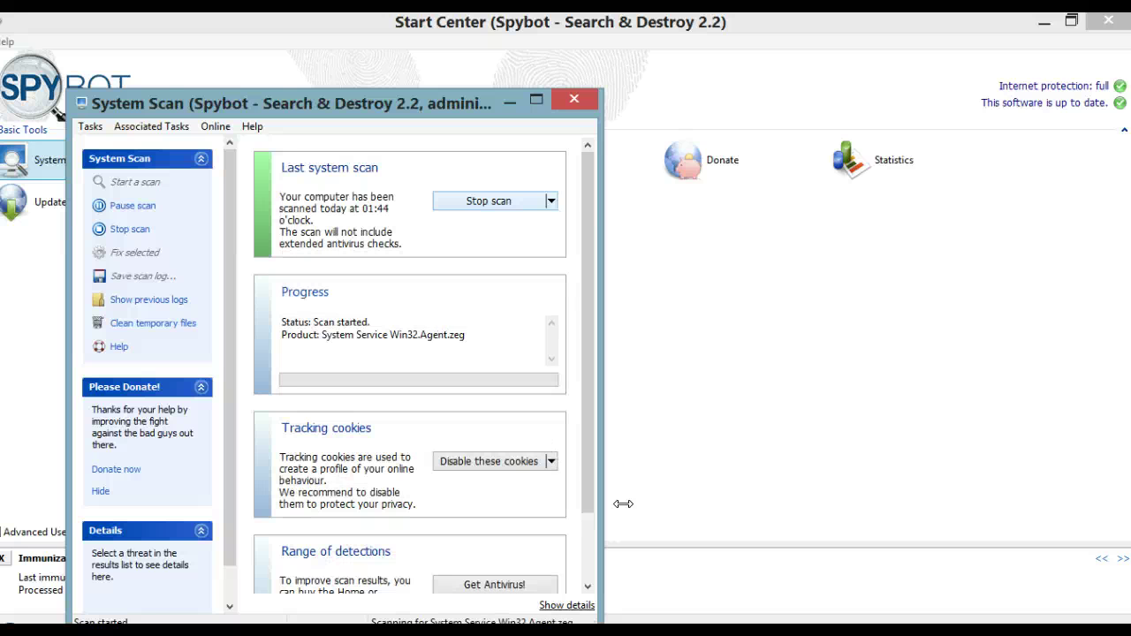
Move the running System Scan window up so it fits on the screen and maximize it
left_click(504, 198)
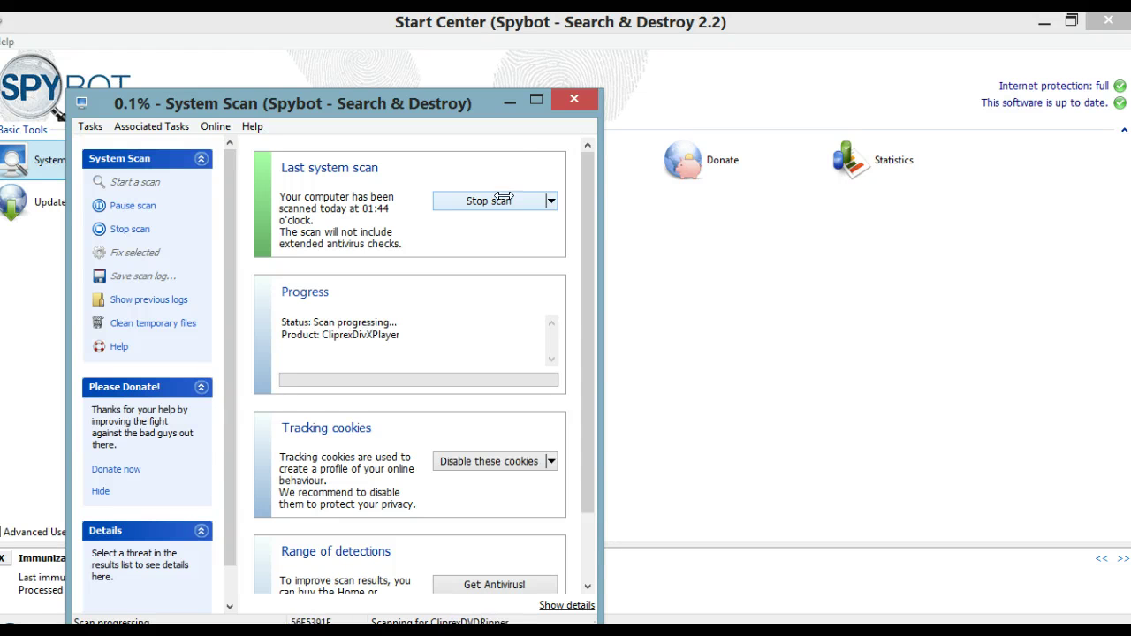
left_click_drag(445, 102, 448, 59)
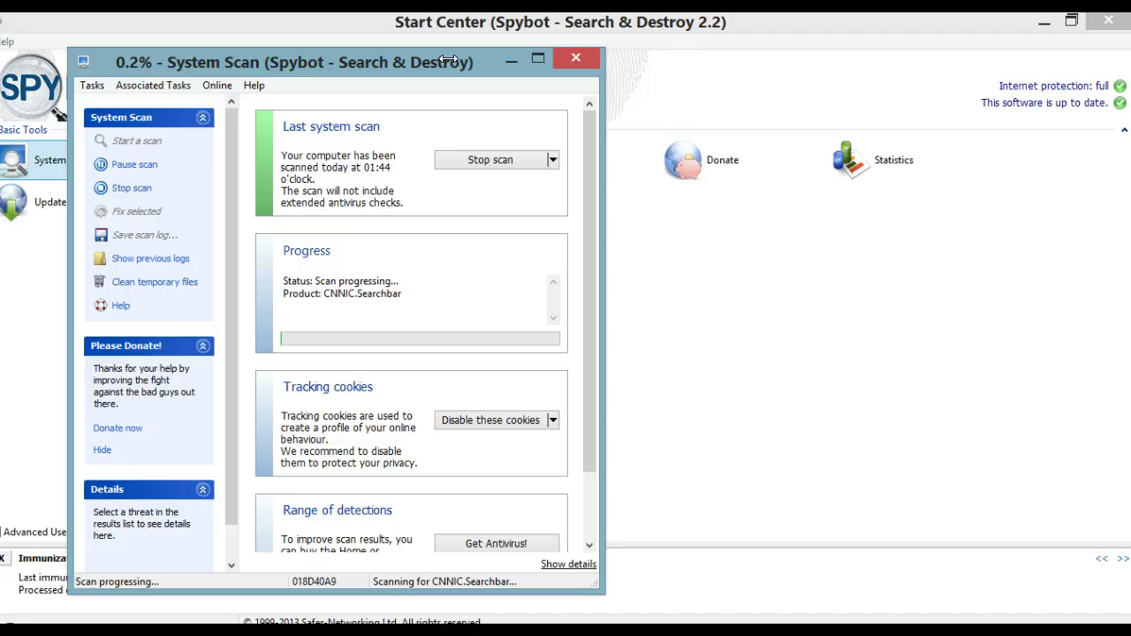
left_click(538, 56)
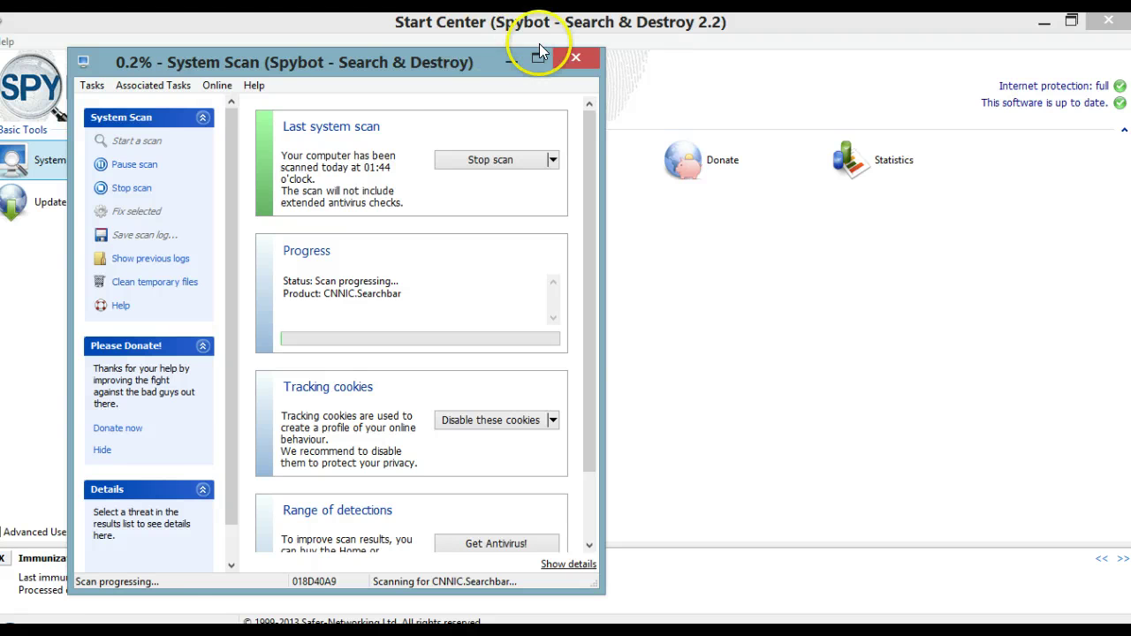